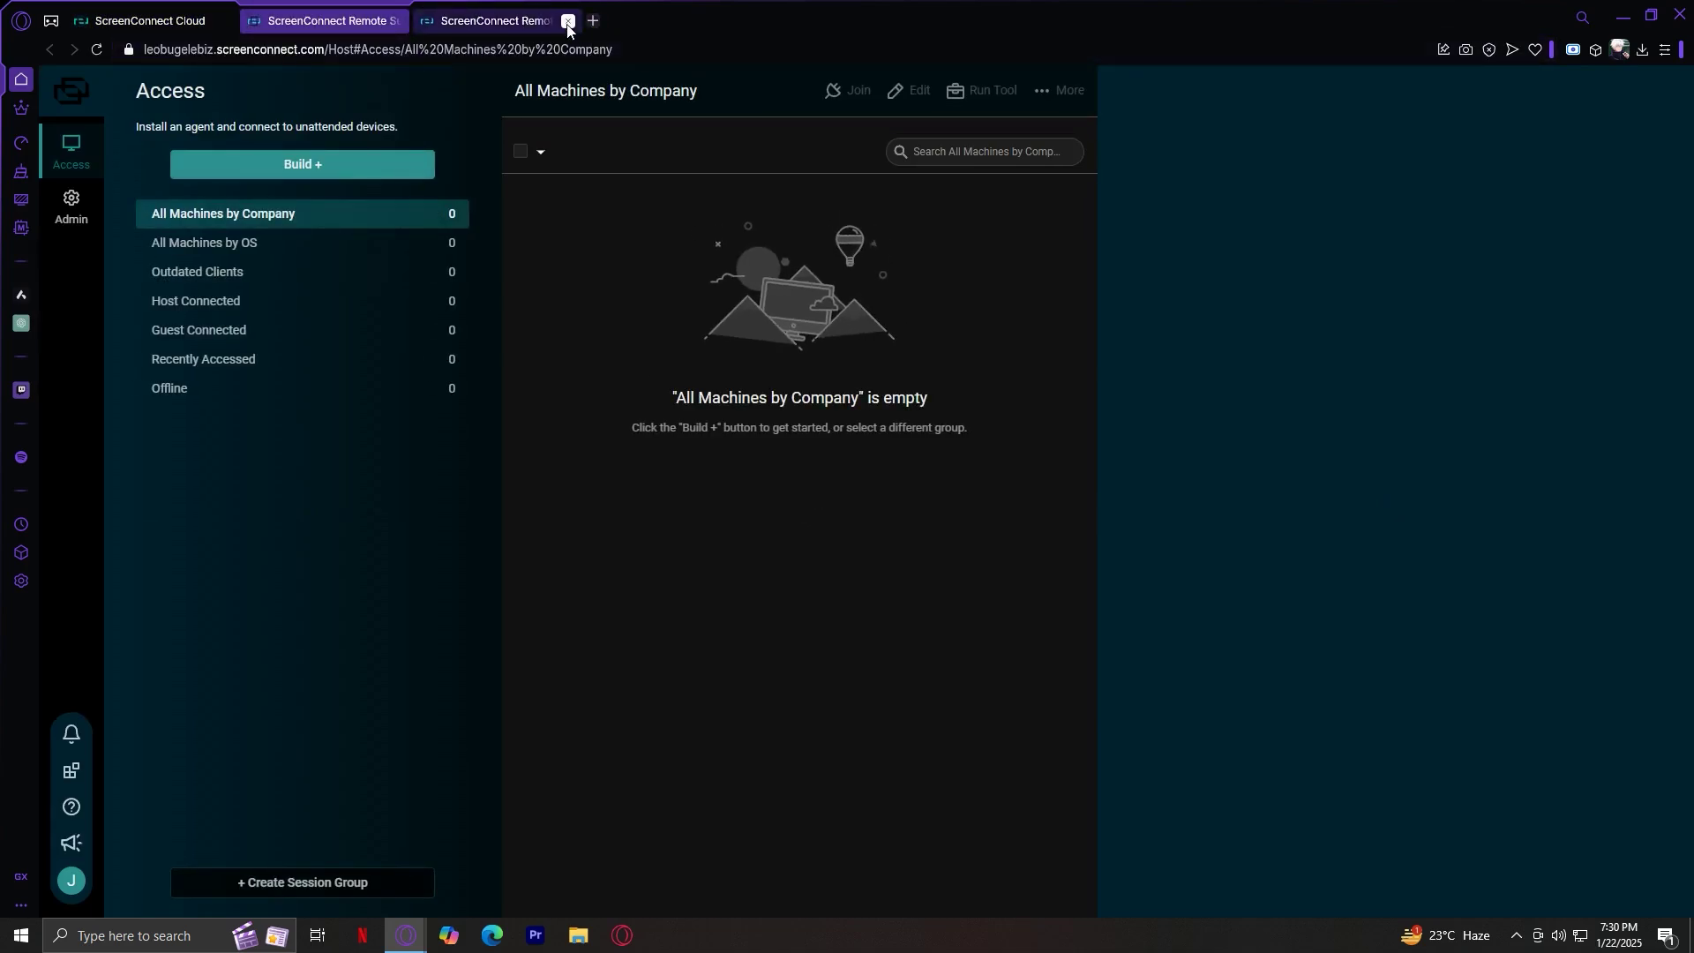
- Close the third, duplicate console tab and bring up the Build Installer dialog
left_click(567, 21)
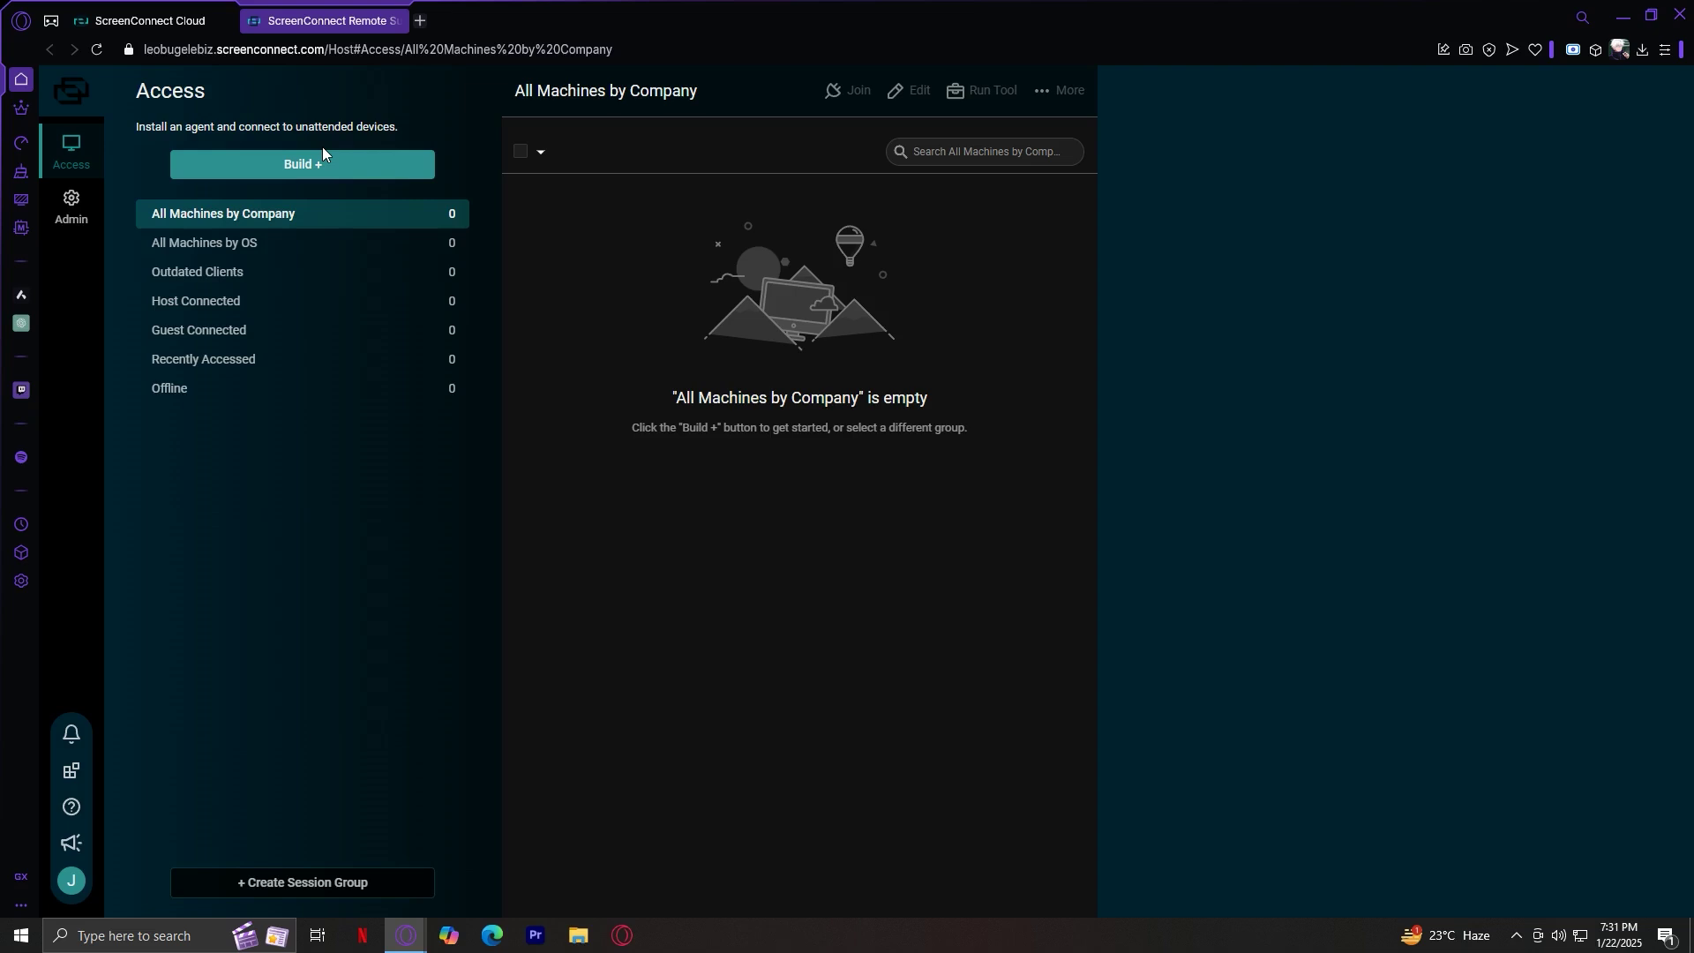
left_click(256, 164)
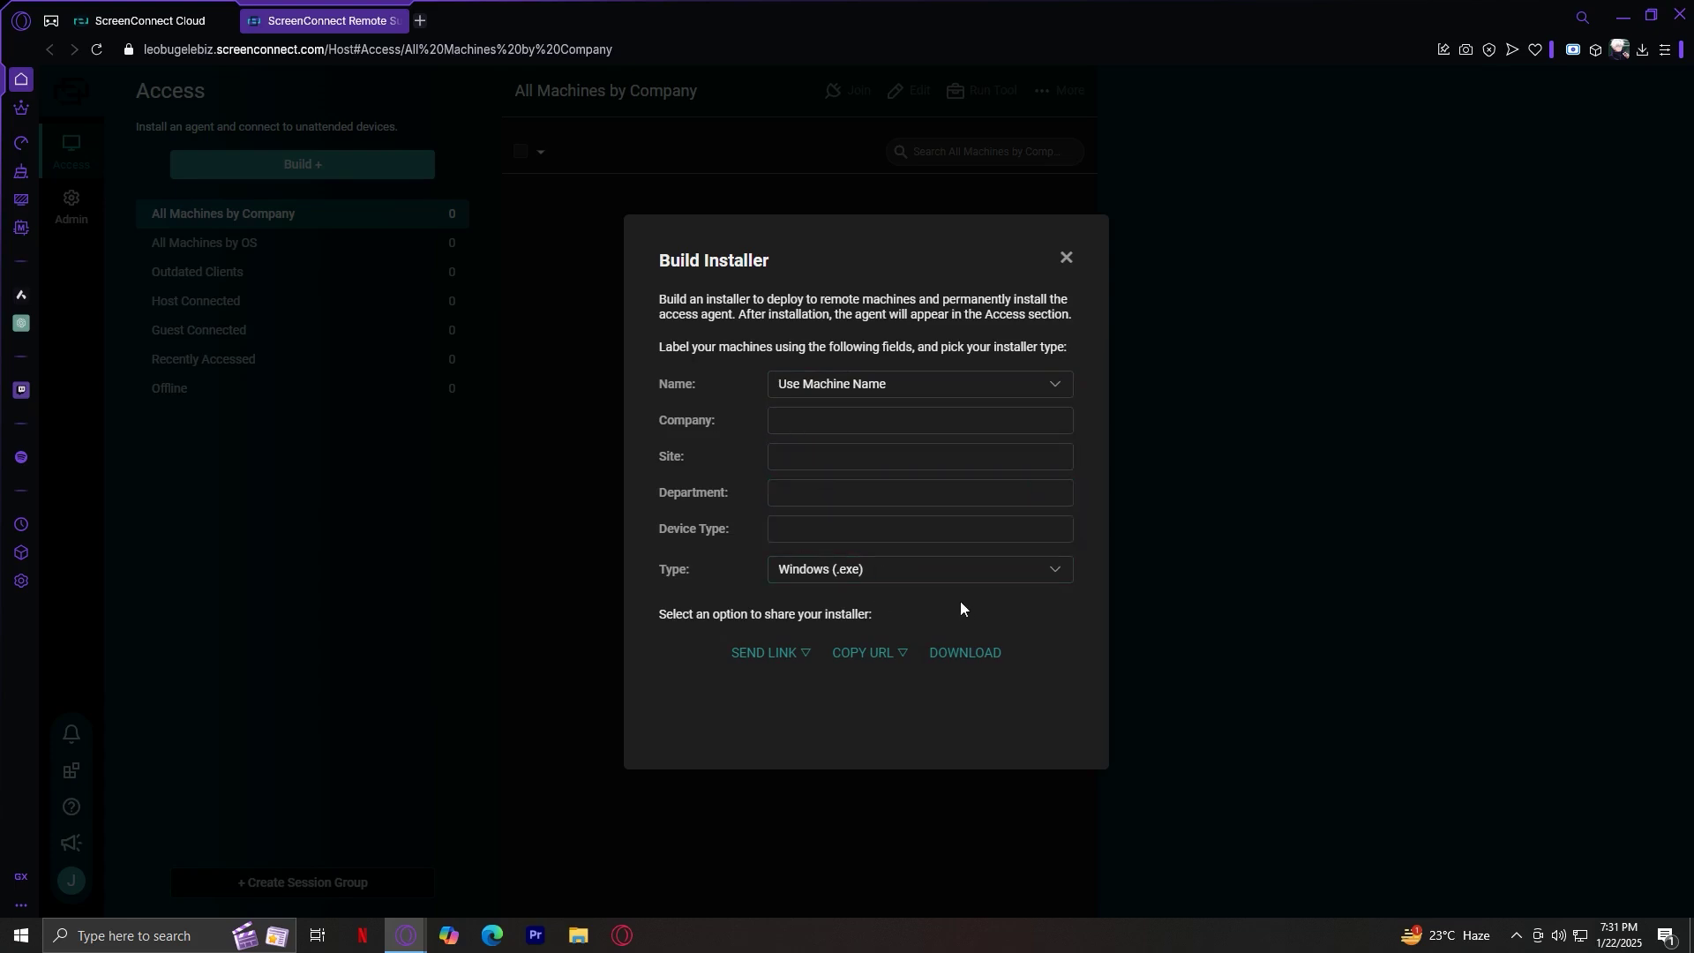
- Keep Windows (.exe) as installer type and check the Site, Department and Device Type fields
left_click(827, 578)
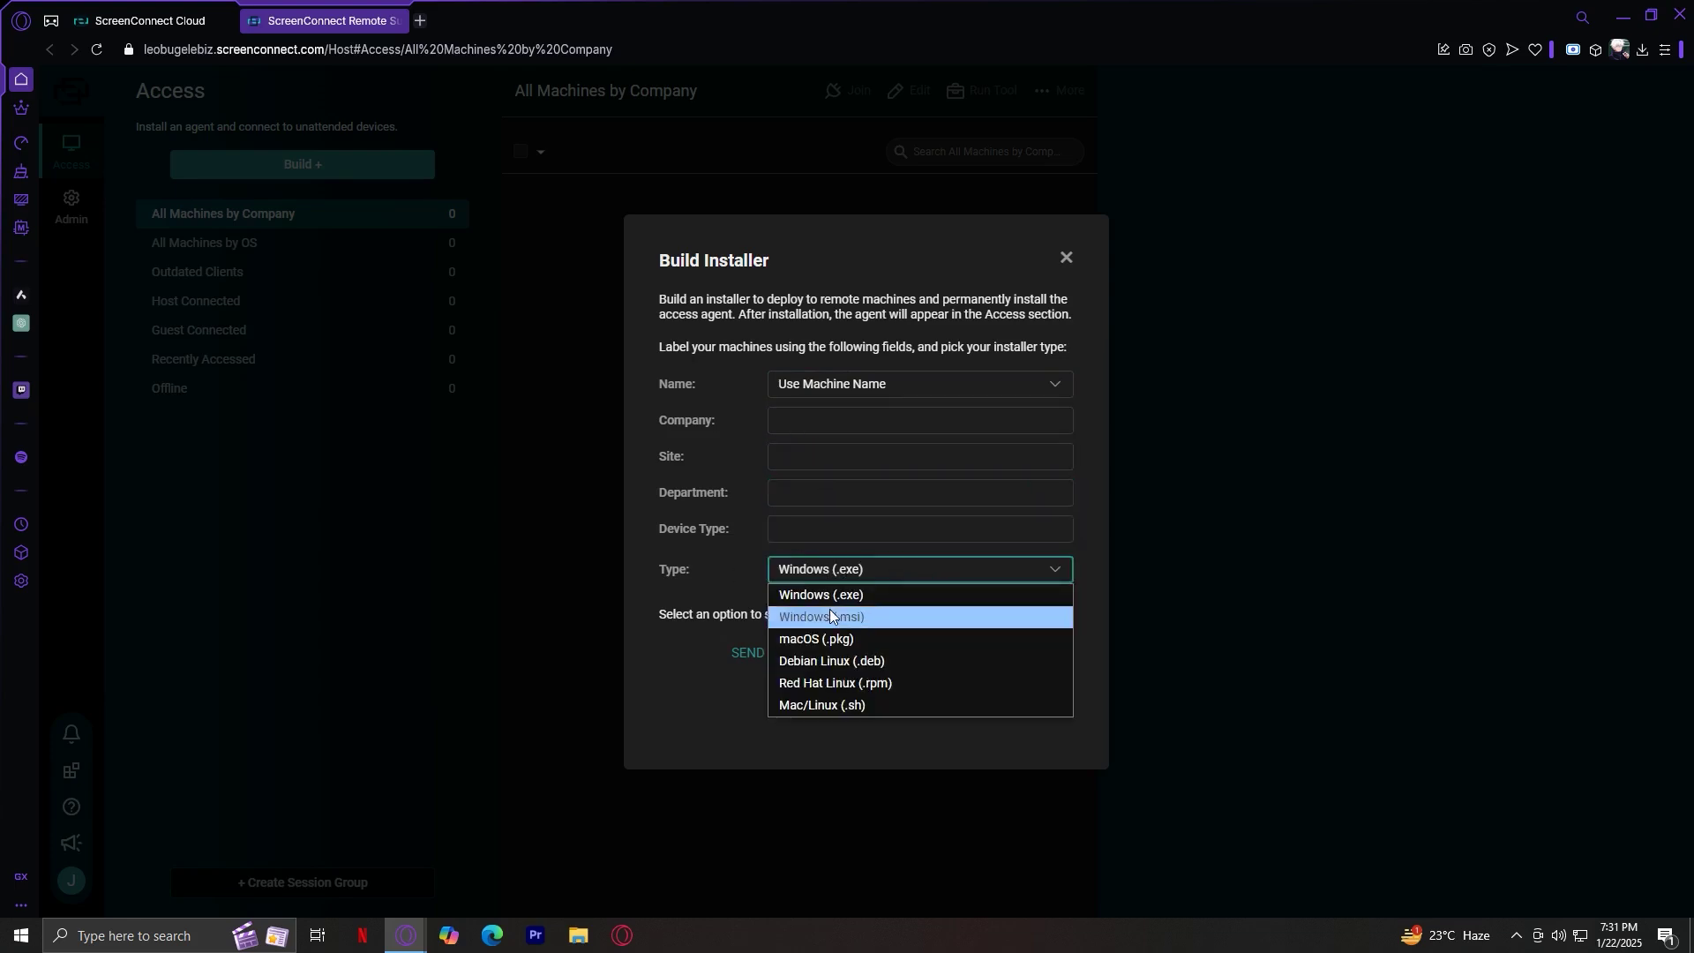
left_click(719, 530)
left_click(769, 494)
left_click(820, 456)
left_click(869, 527)
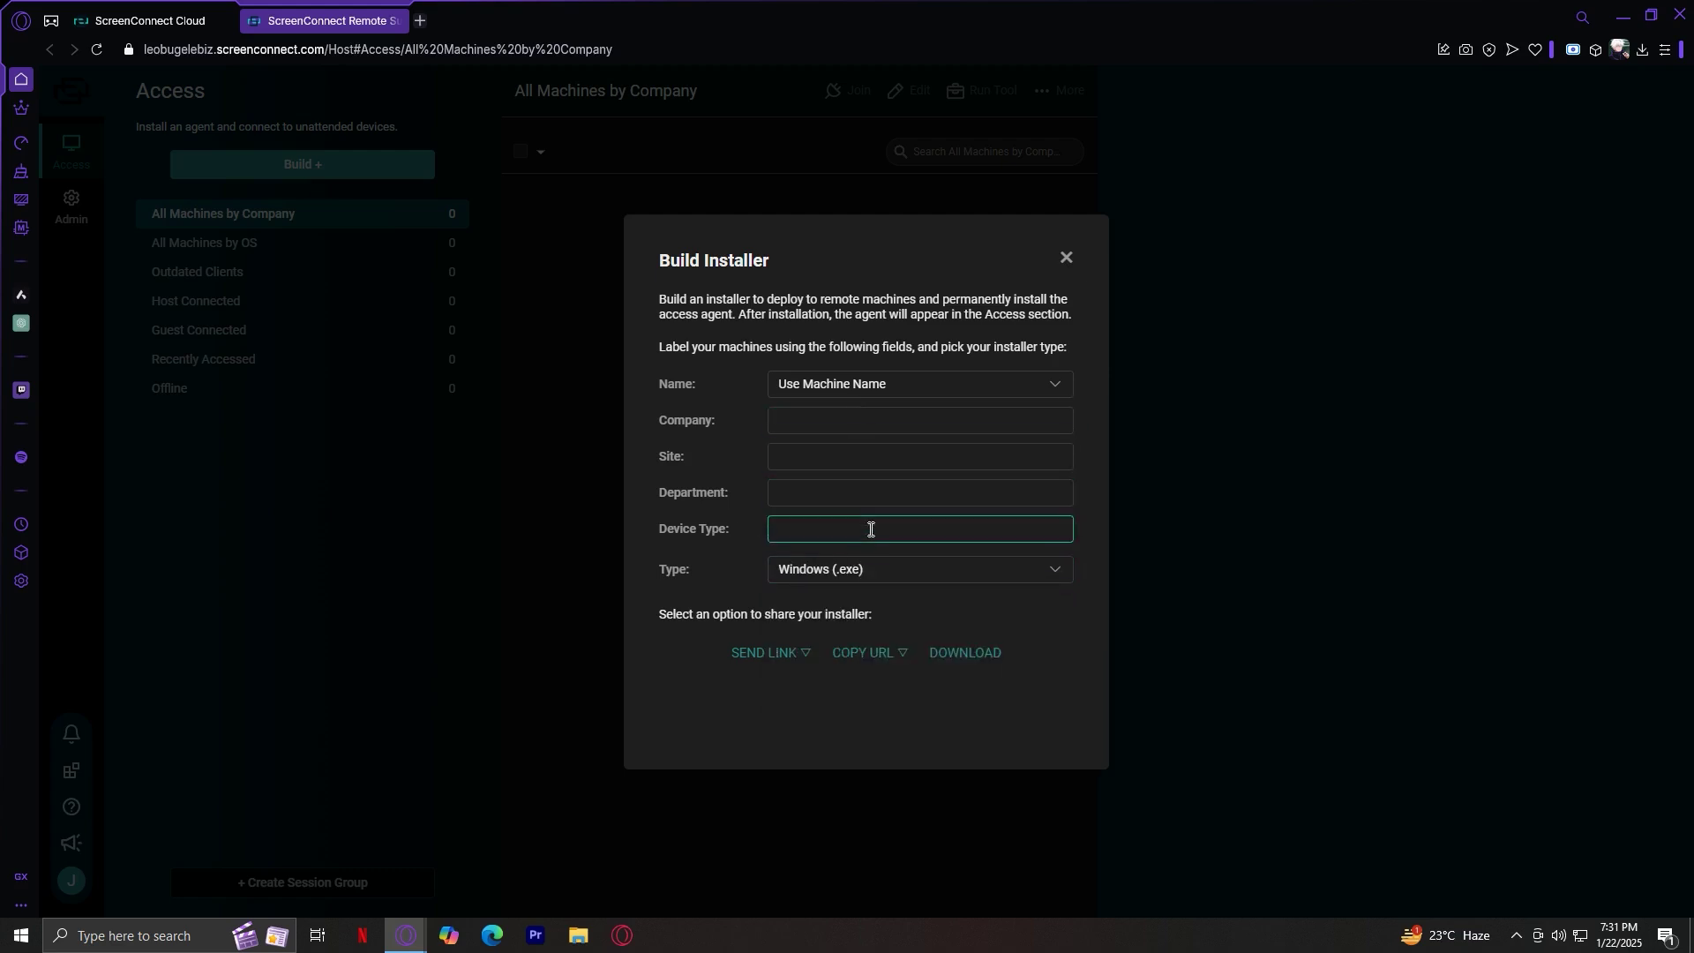
left_click(863, 492)
left_click(863, 447)
left_click(699, 493)
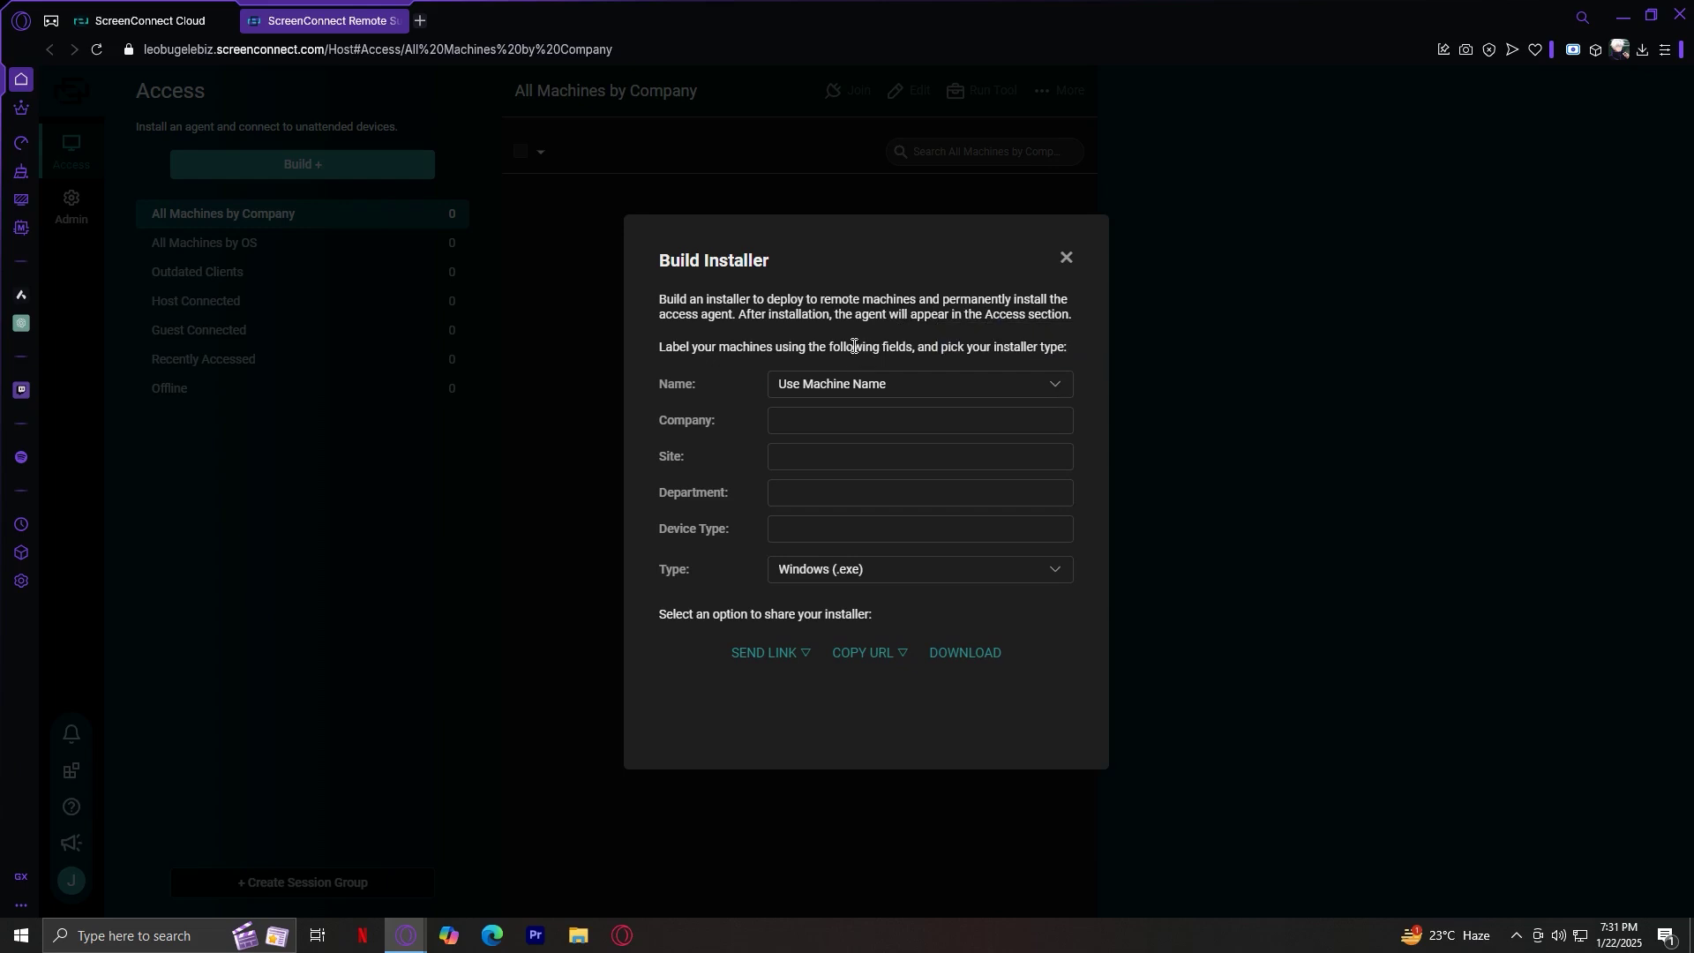
- Highlight the machine-labelling instruction text, then close the Build Installer dialog
left_click_drag(648, 348, 1096, 347)
left_click(1096, 347)
left_click(1068, 258)
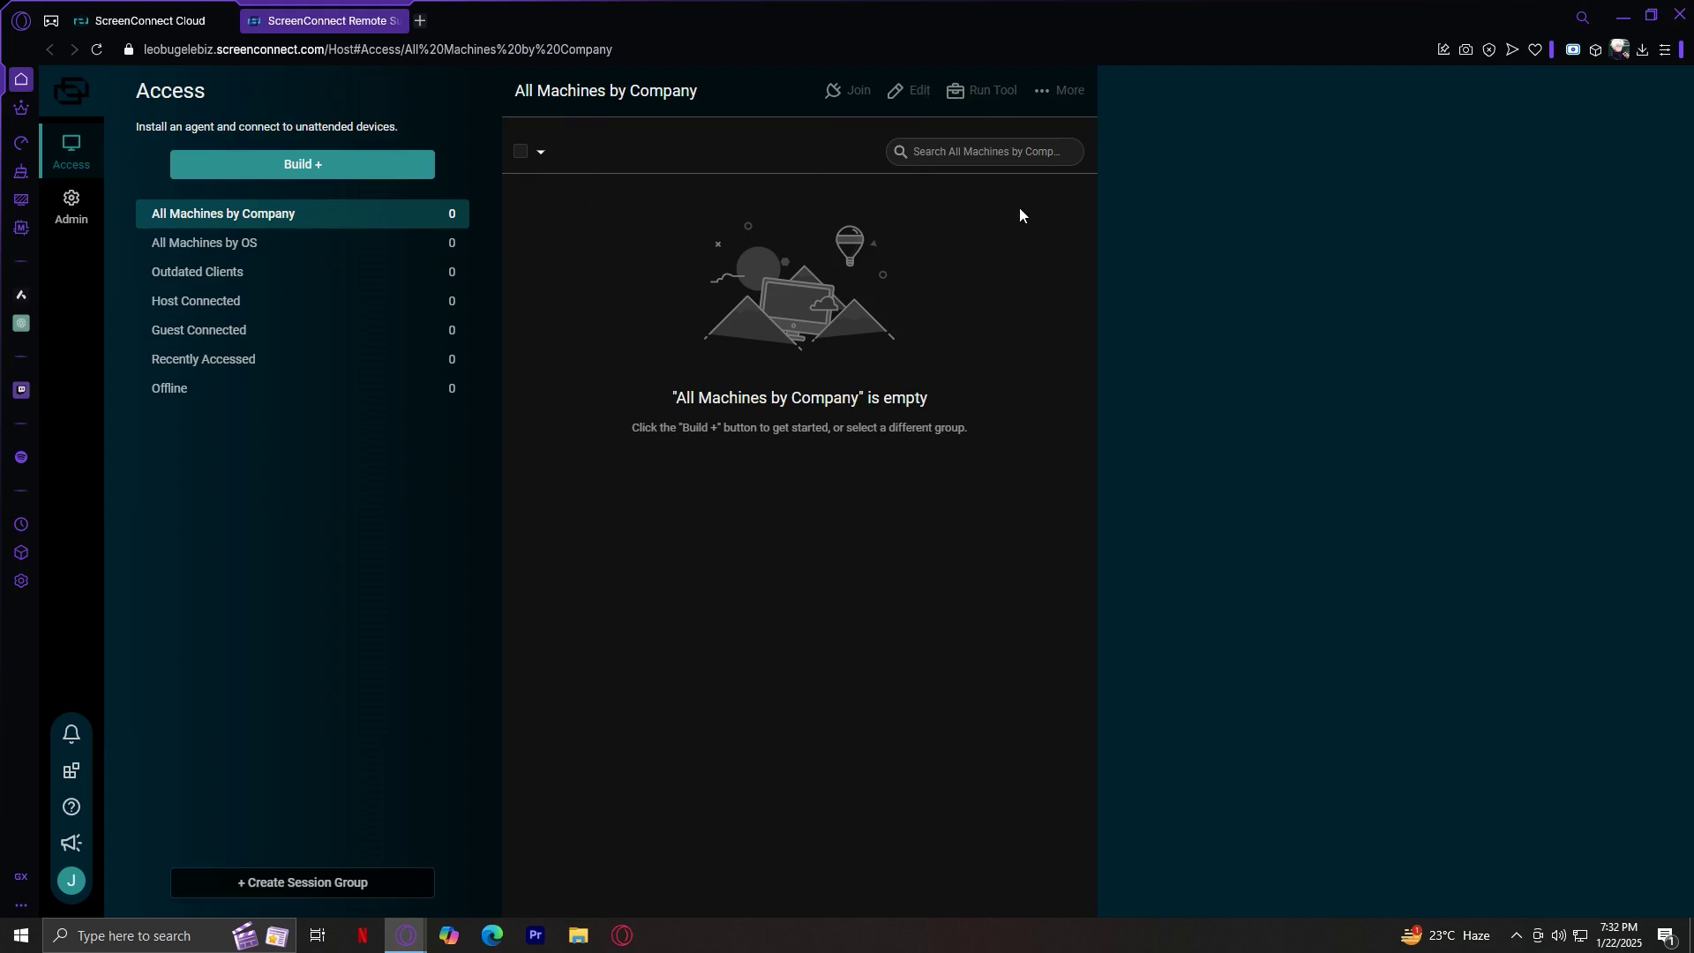
left_click(333, 164)
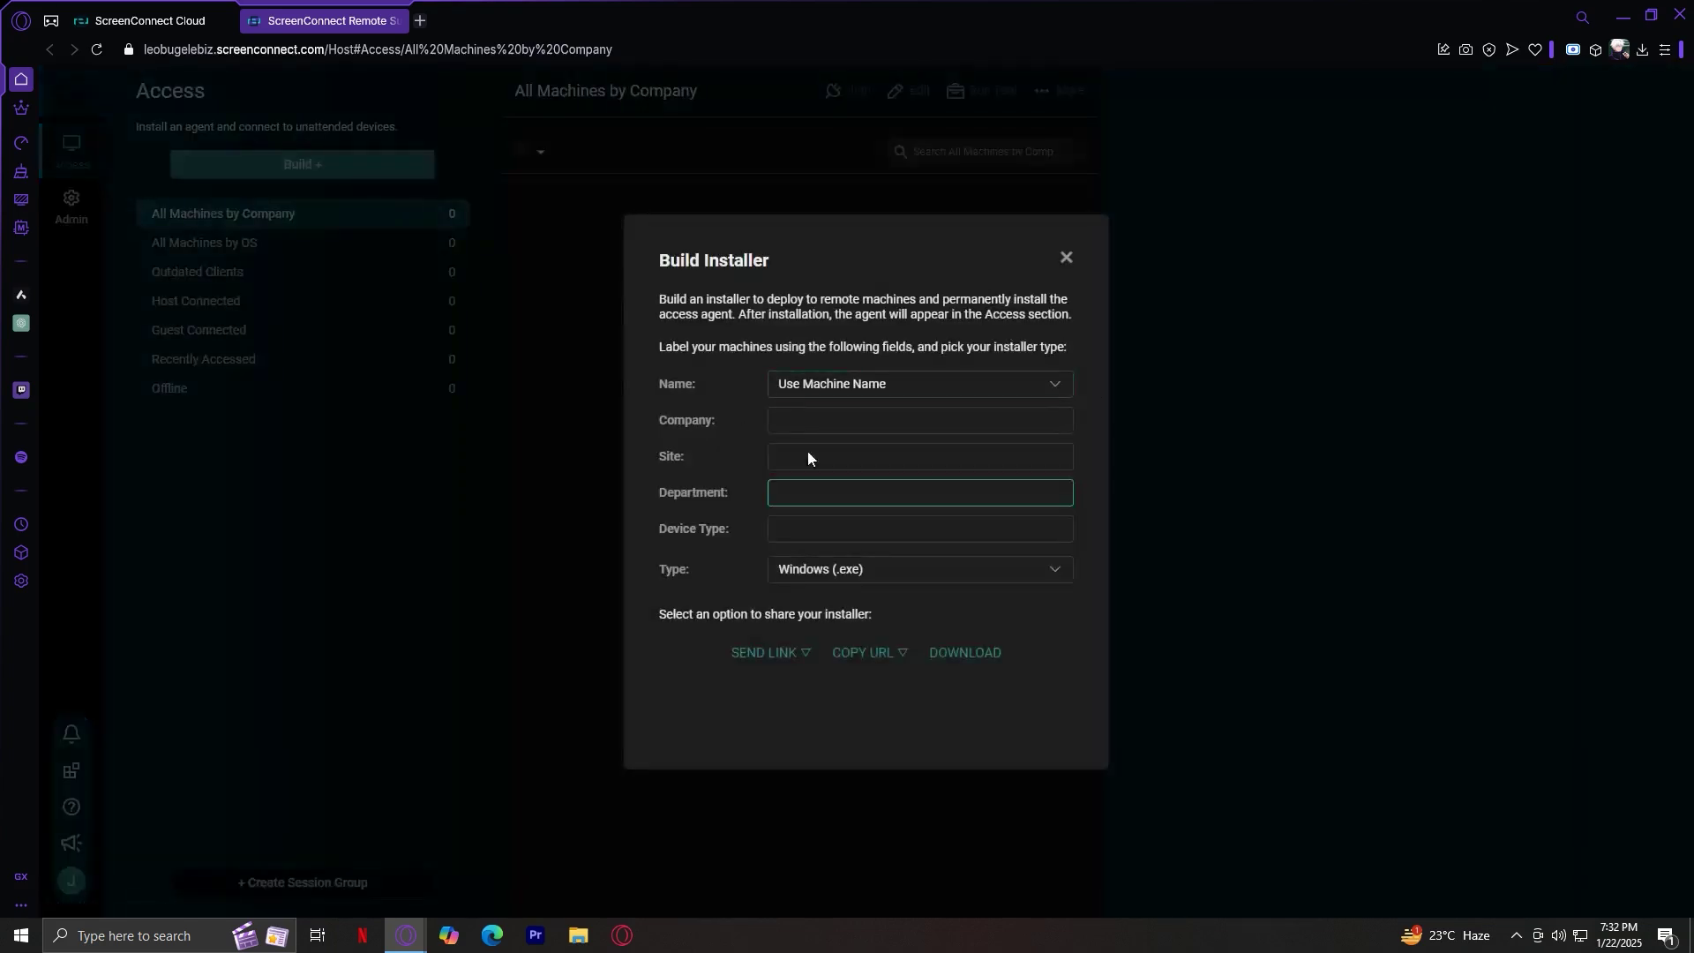
left_click(1066, 257)
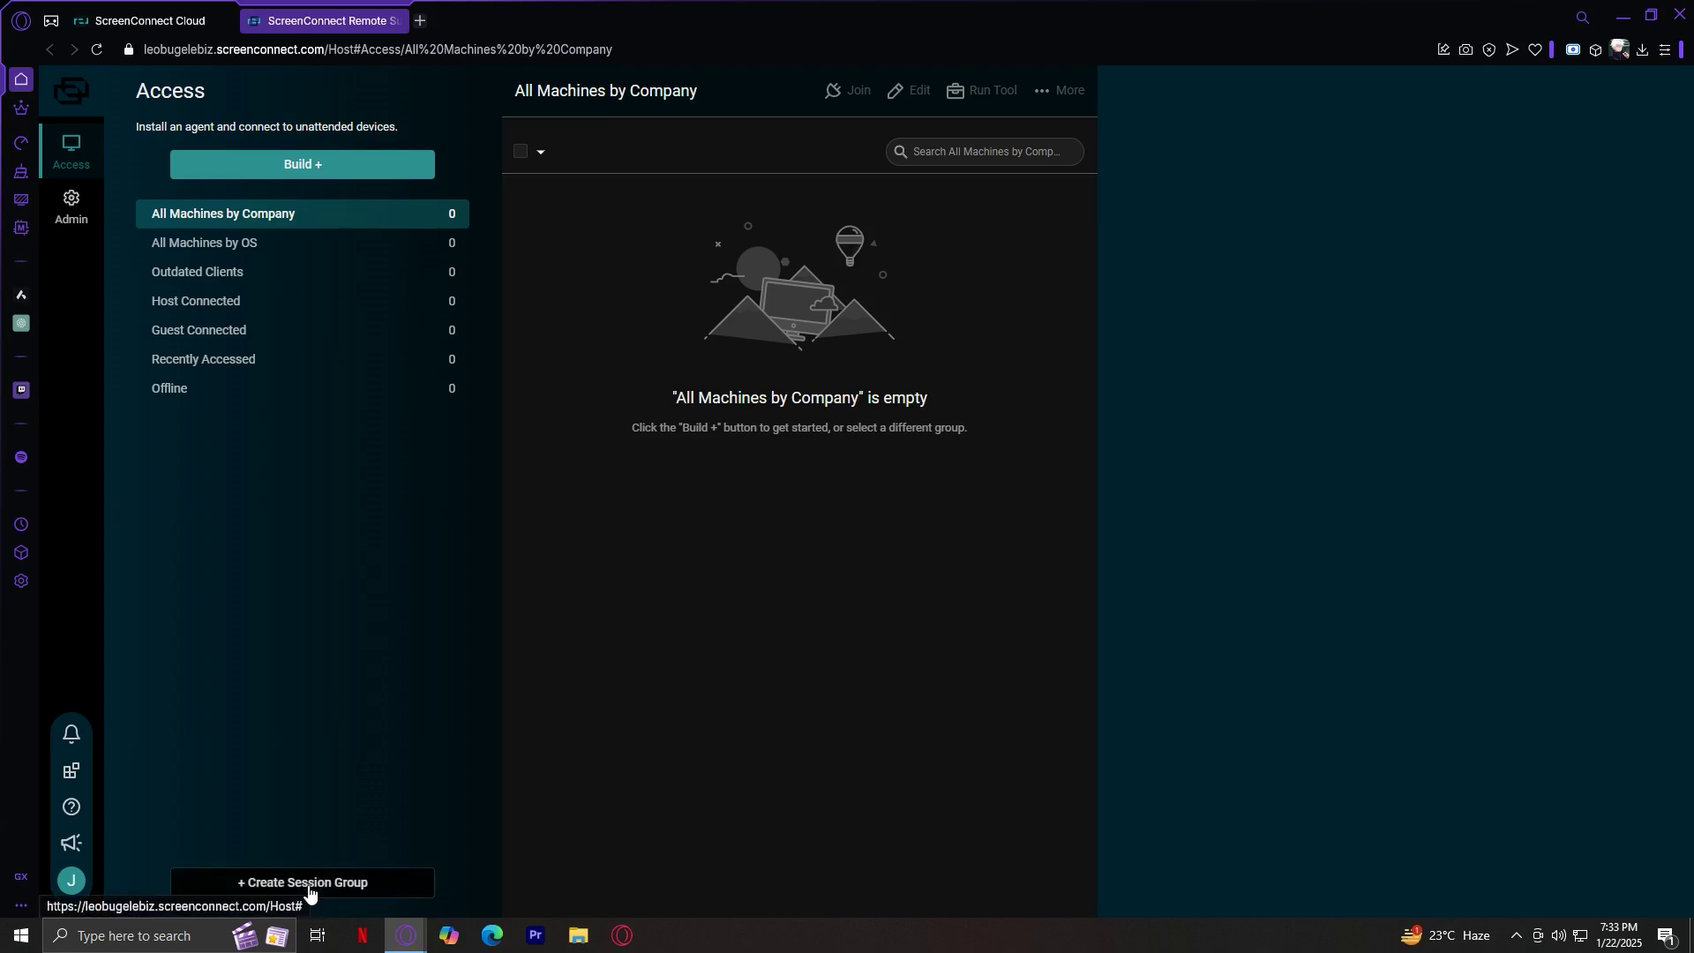
left_click(309, 883)
- Create a new session group named 'hi'
left_click(900, 423)
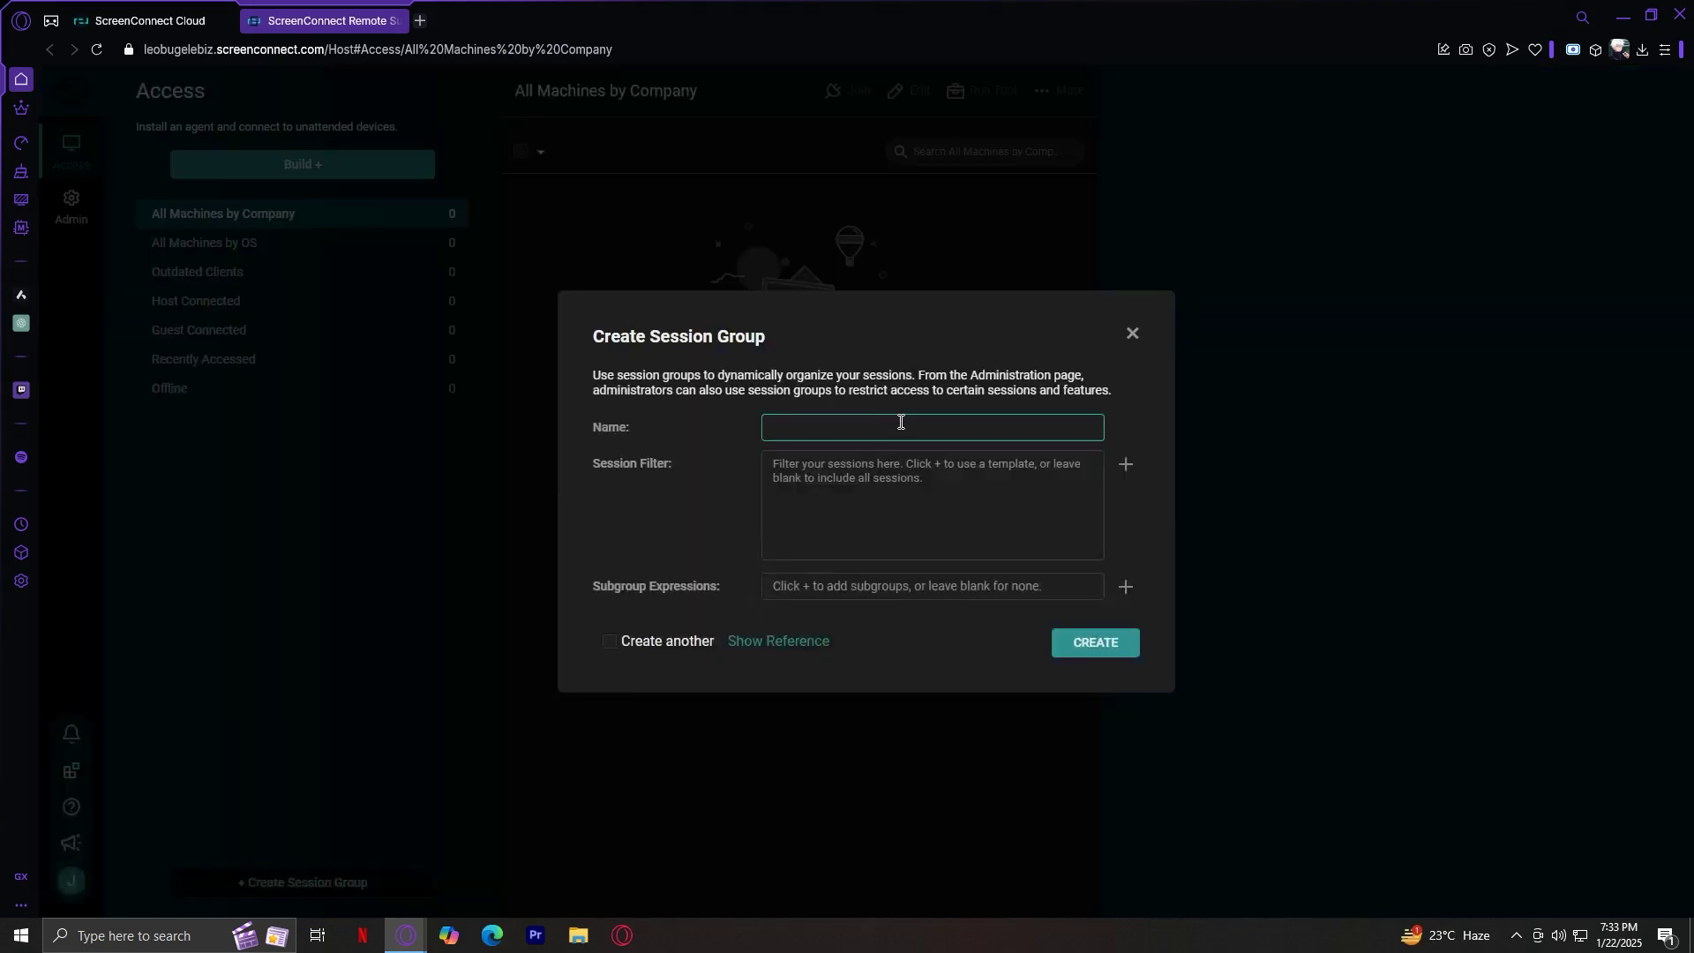
type("hi")
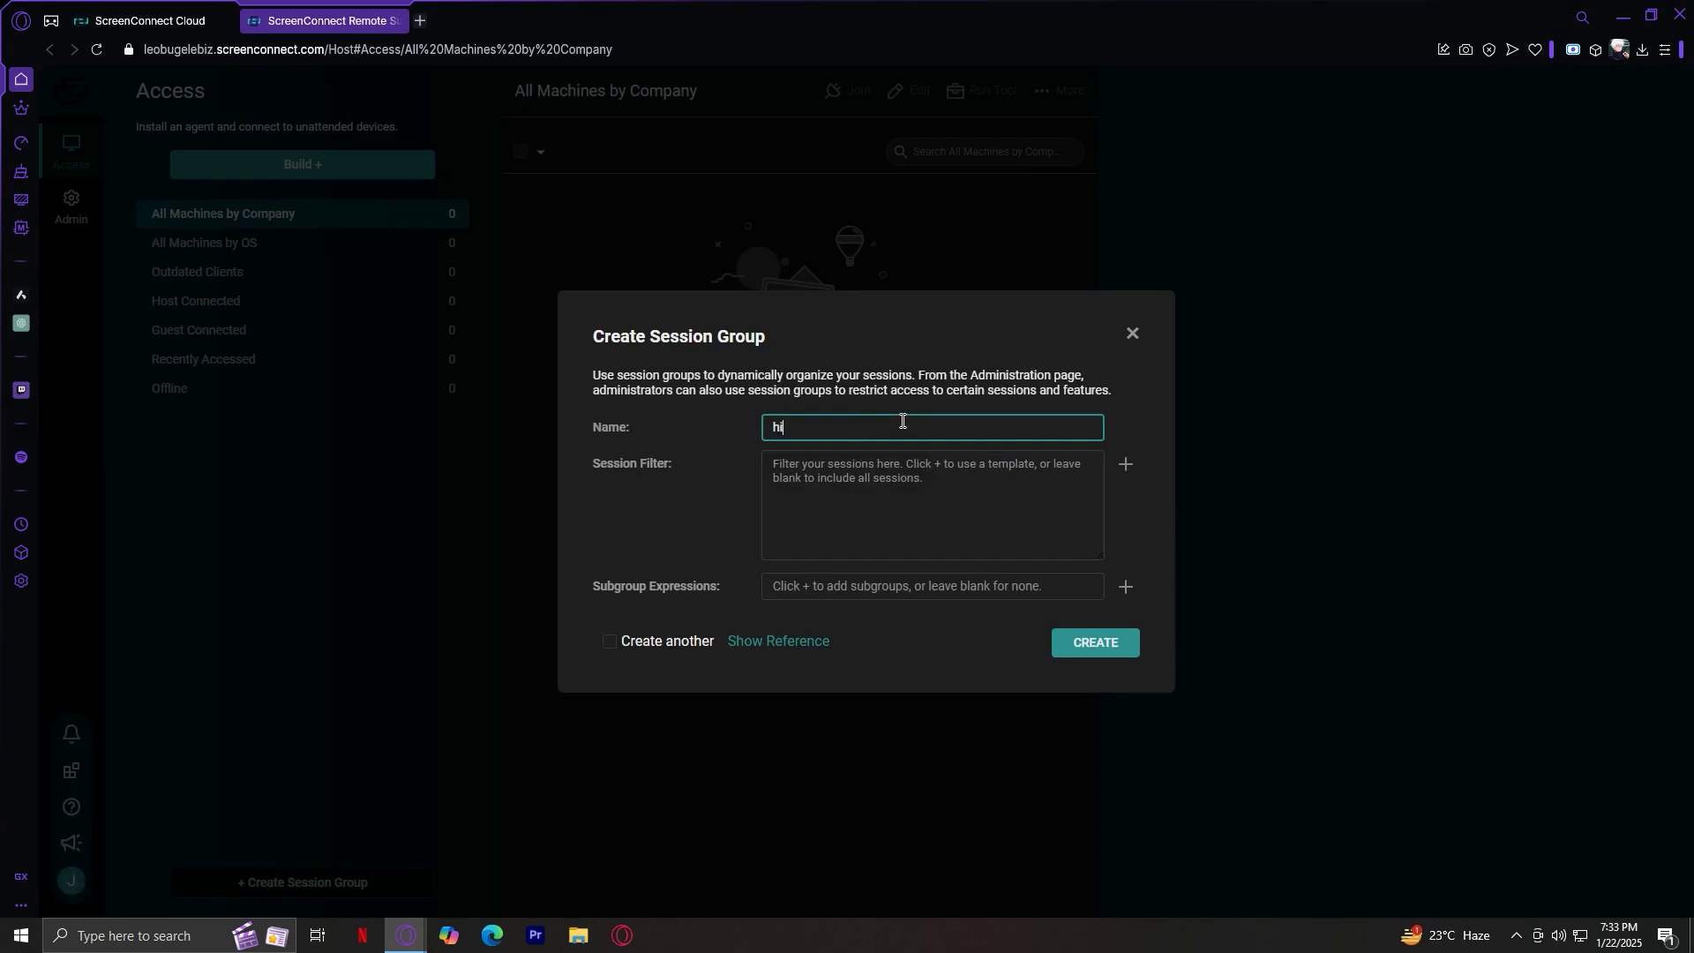
left_click(923, 477)
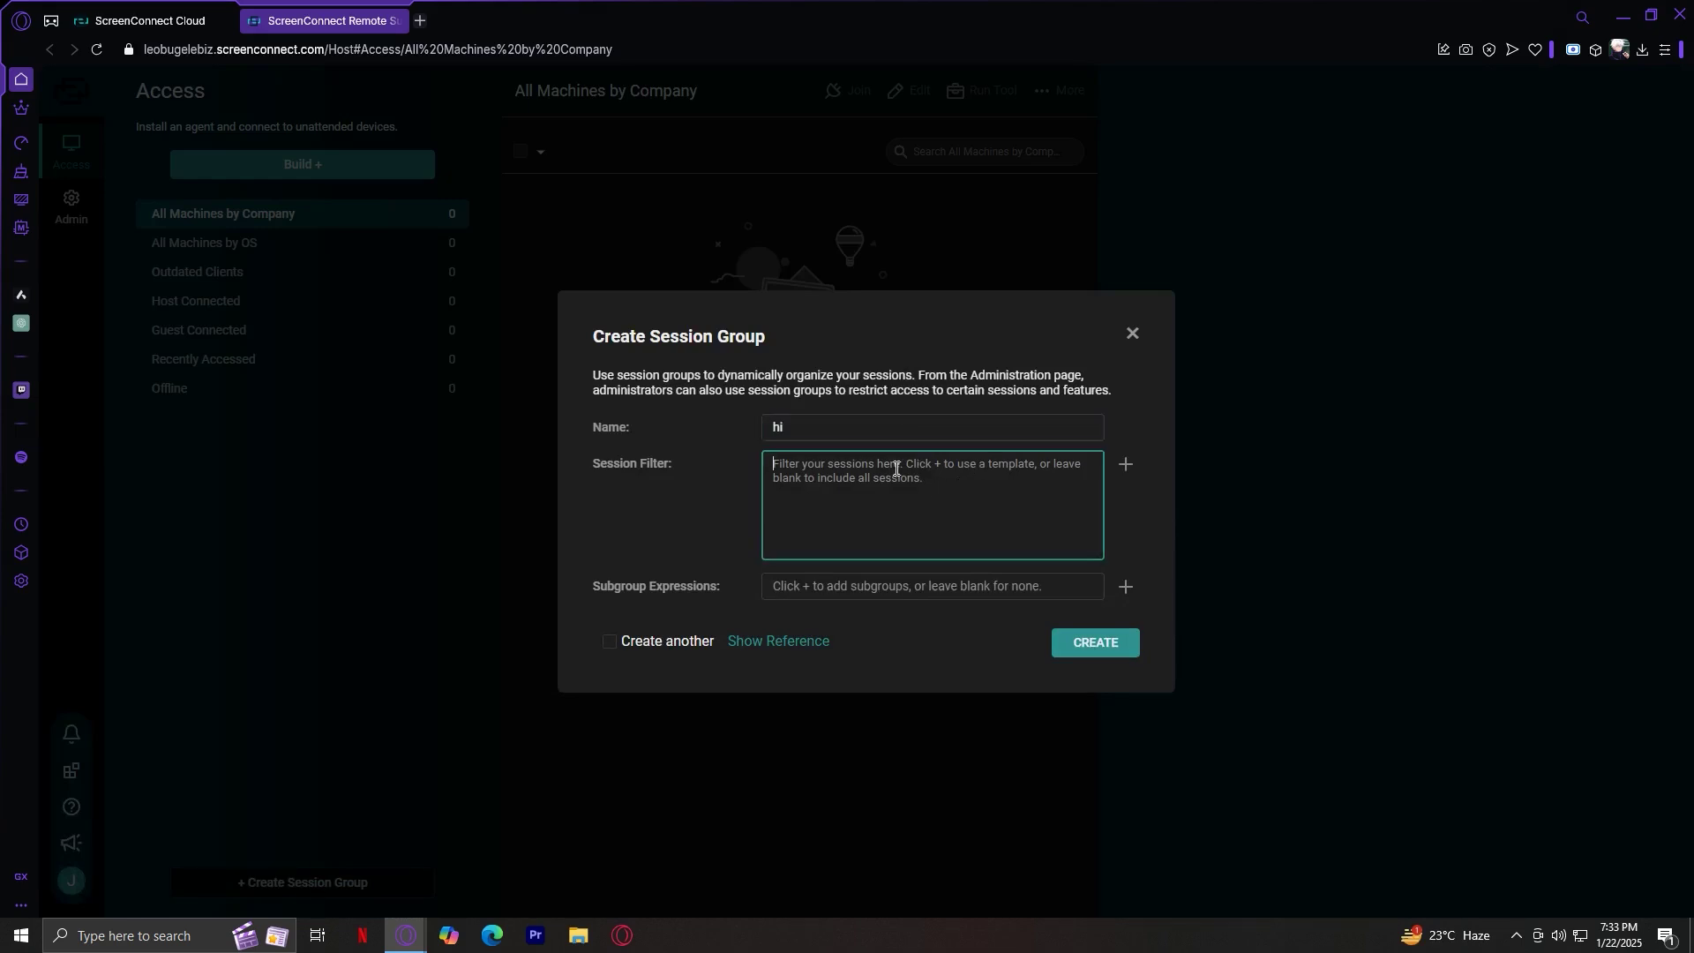
left_click(895, 586)
left_click(1103, 642)
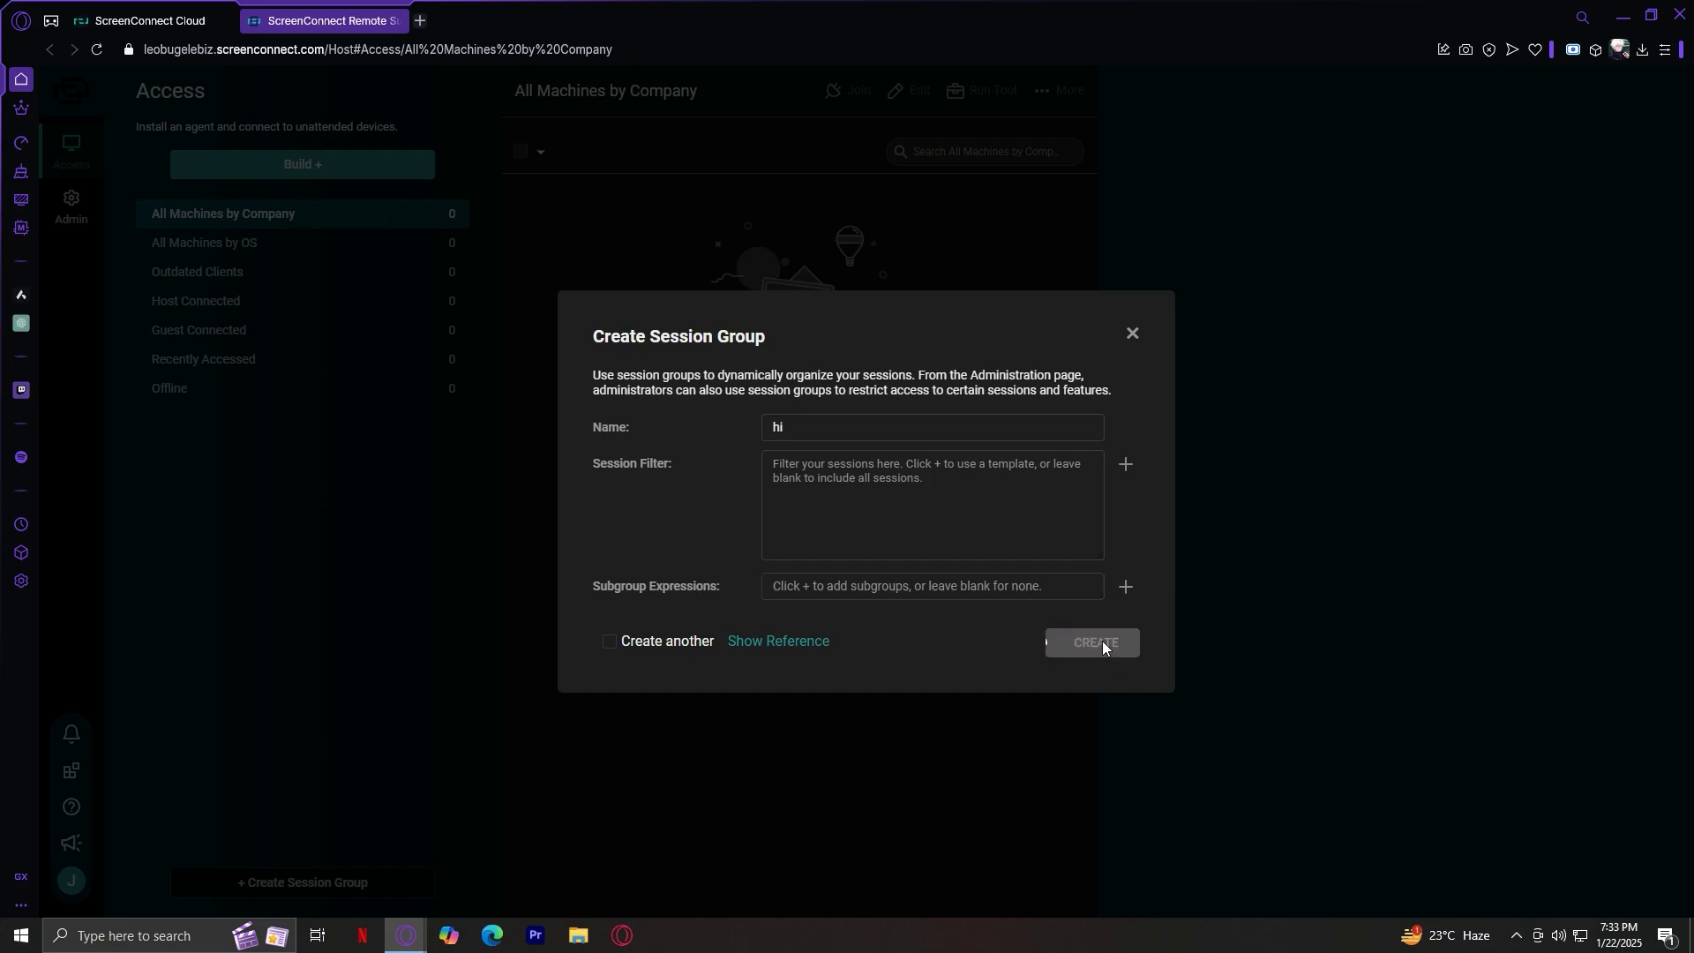
- Check the Offline and Recently Accessed groups, then return to the empty 'hi' group
left_click(204, 425)
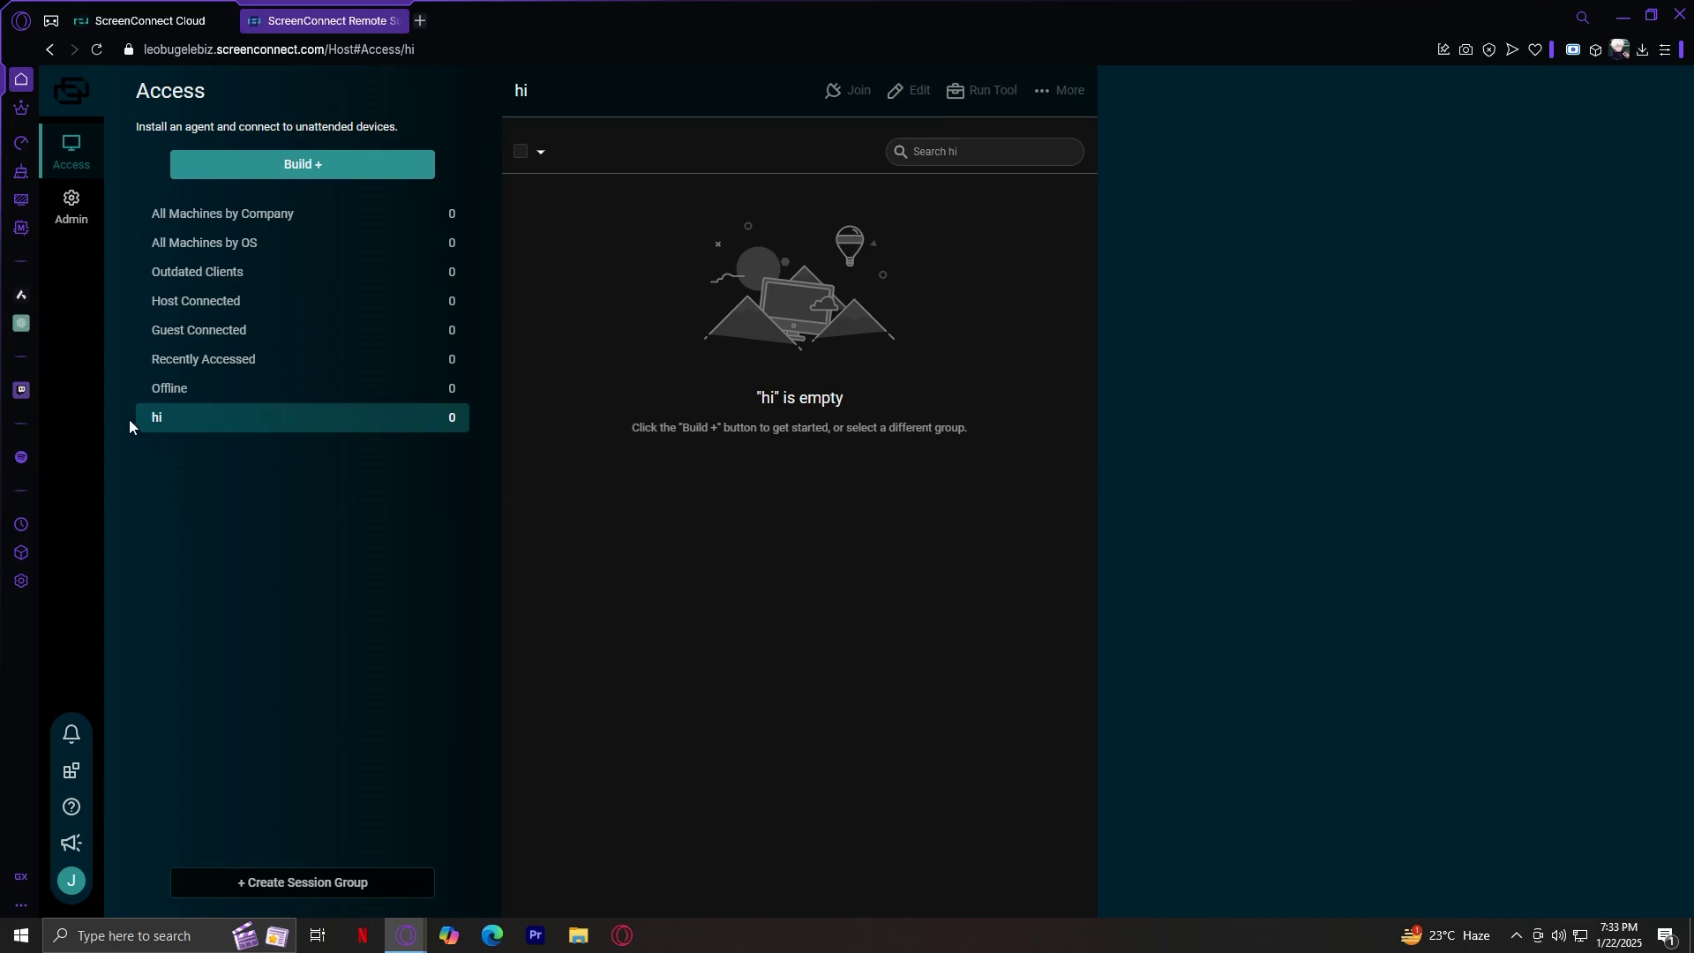
left_click(234, 387)
left_click(234, 362)
left_click(231, 432)
- Go to the Administration overview, then to the Extensions page
left_click(71, 204)
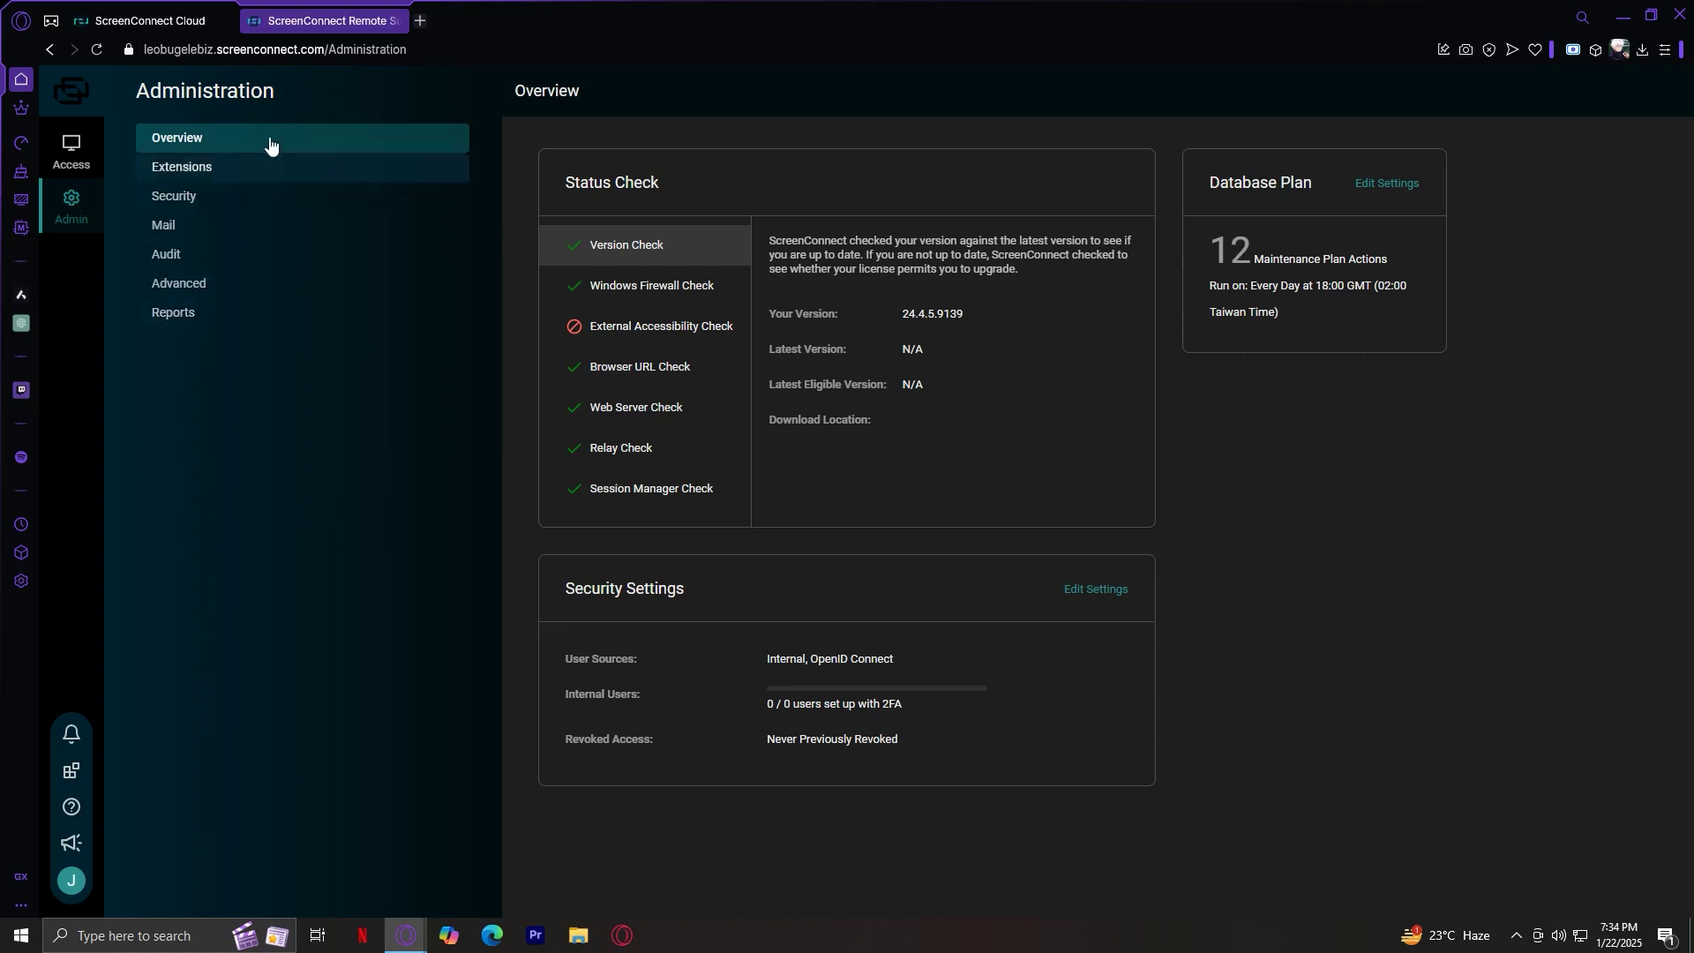
left_click(262, 177)
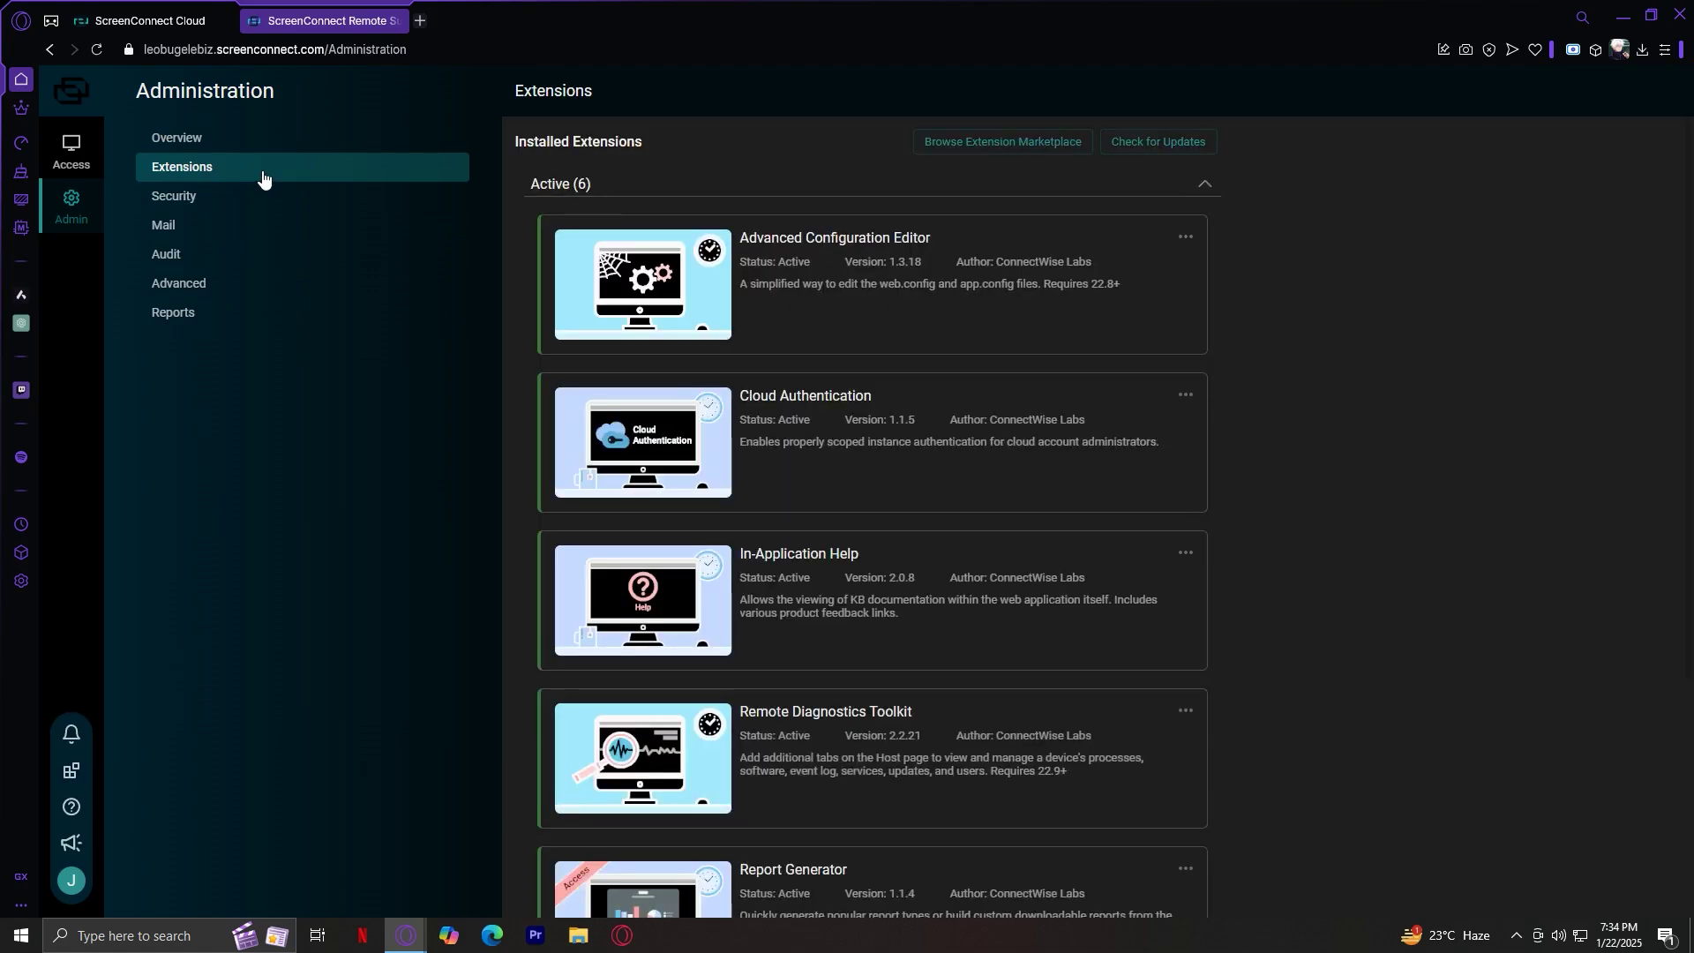
- Scroll through the six installed extensions, then view the Security and Mail admin pages
scroll(877, 278, "down", 2)
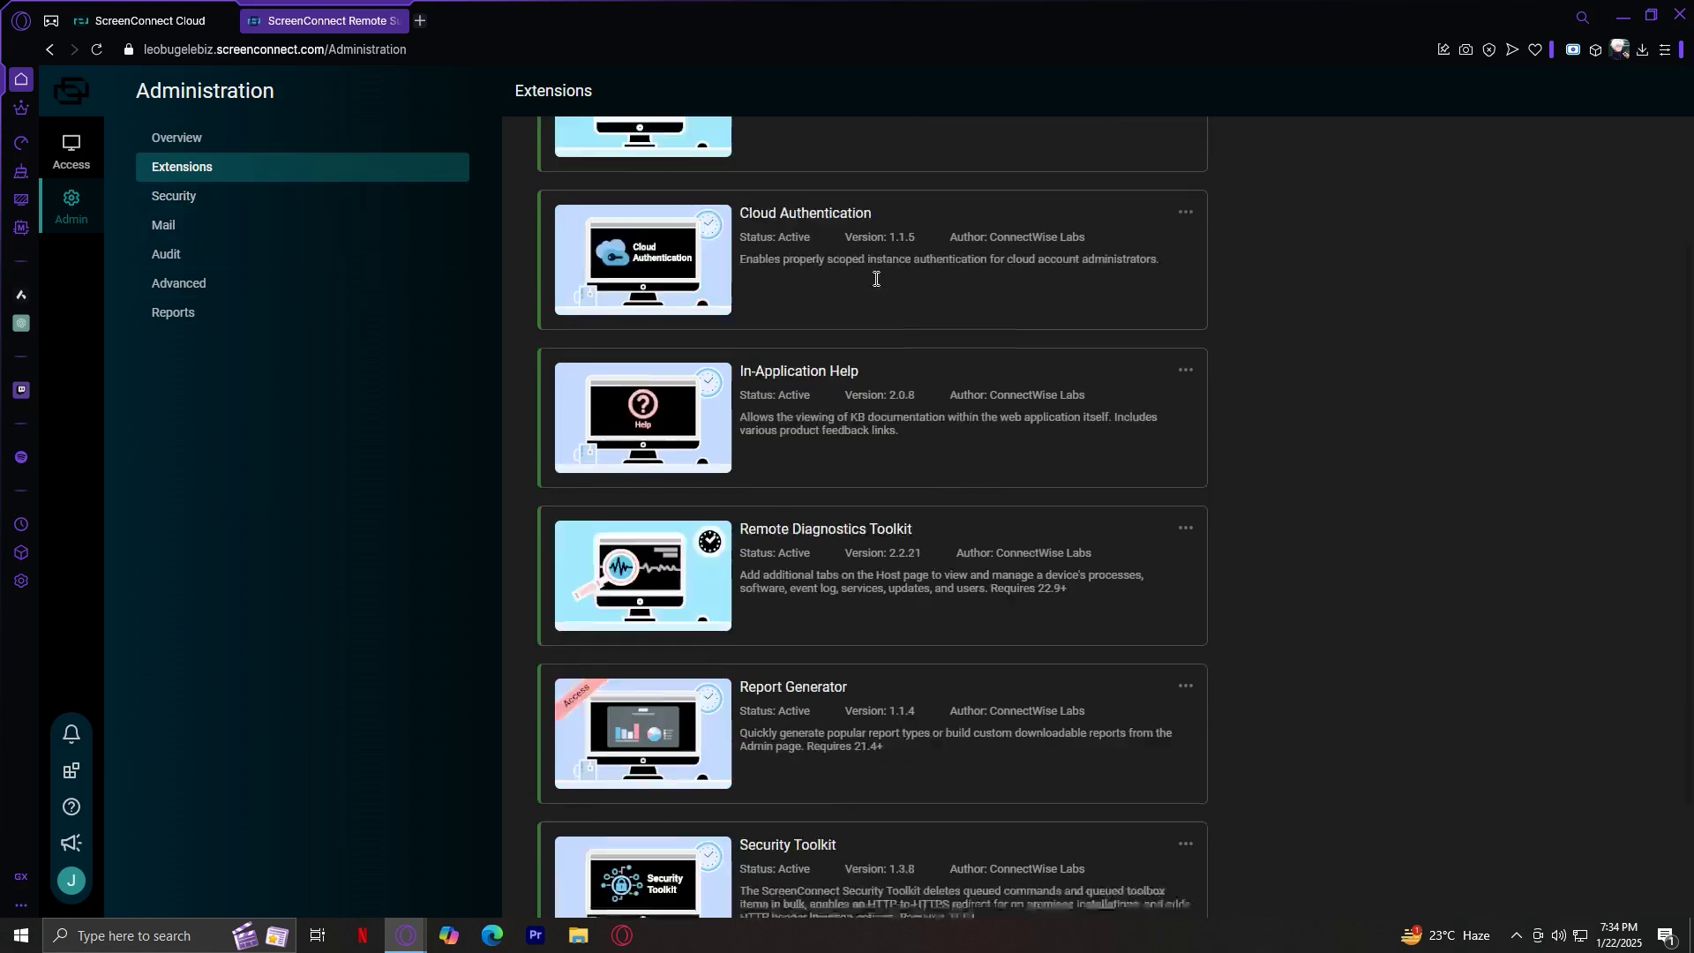
scroll(878, 279, "up", 2)
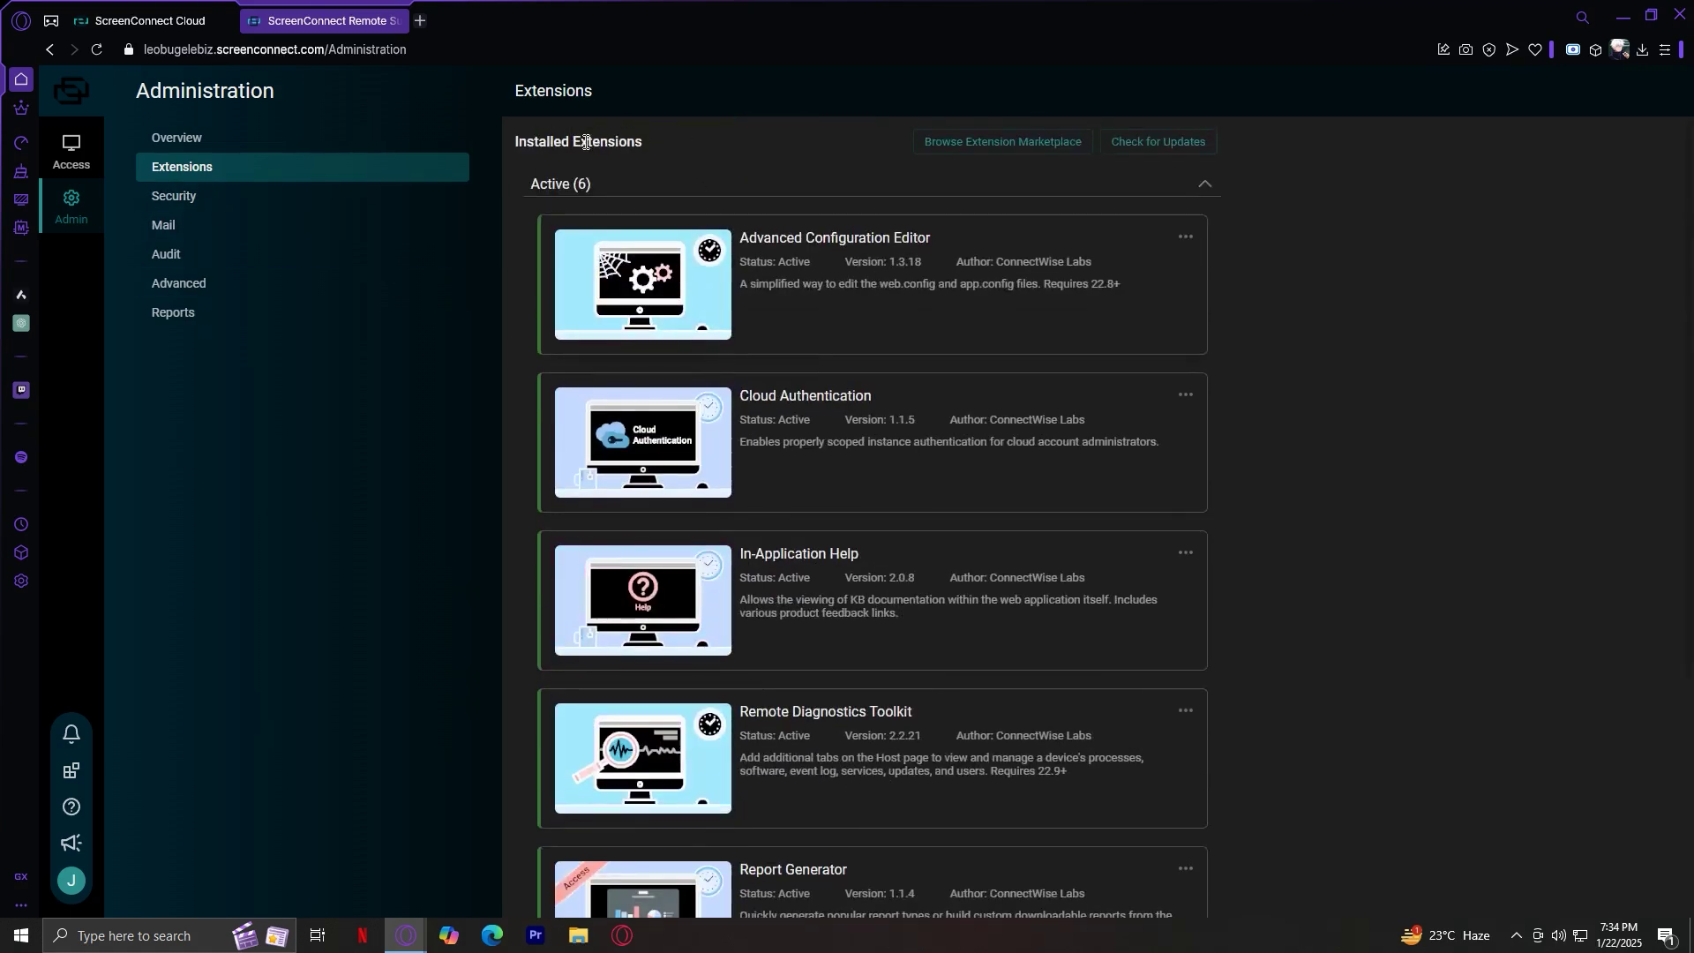
scroll(642, 204, "down", 4)
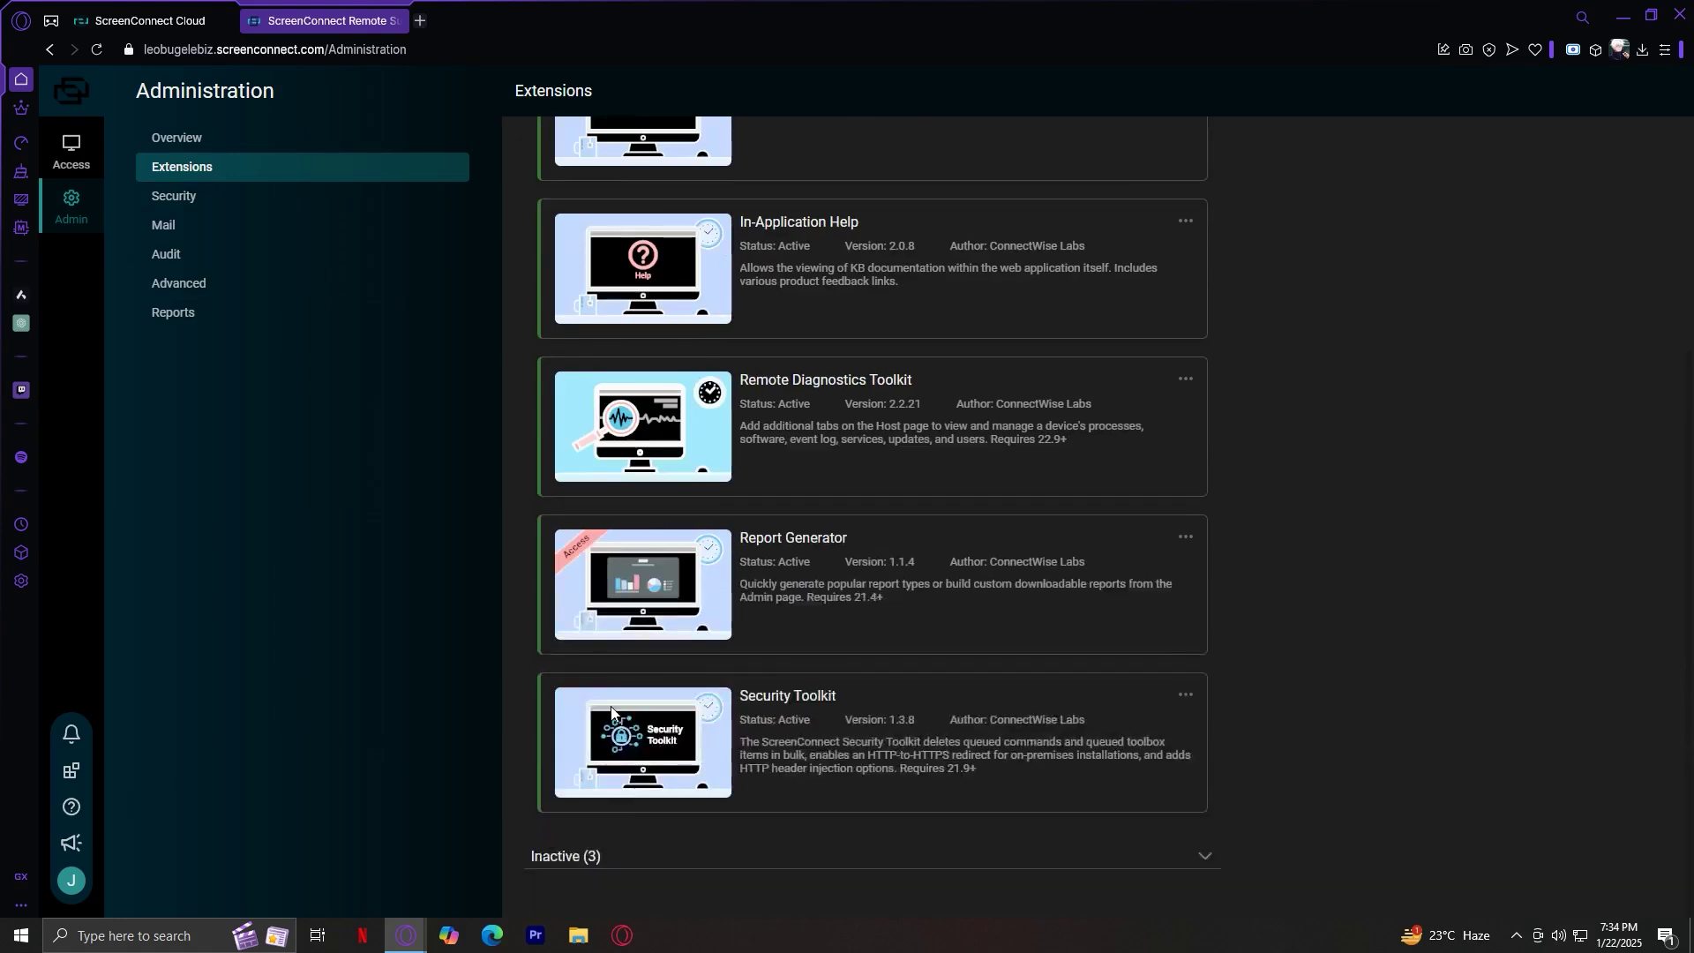
scroll(748, 729, "up", 4)
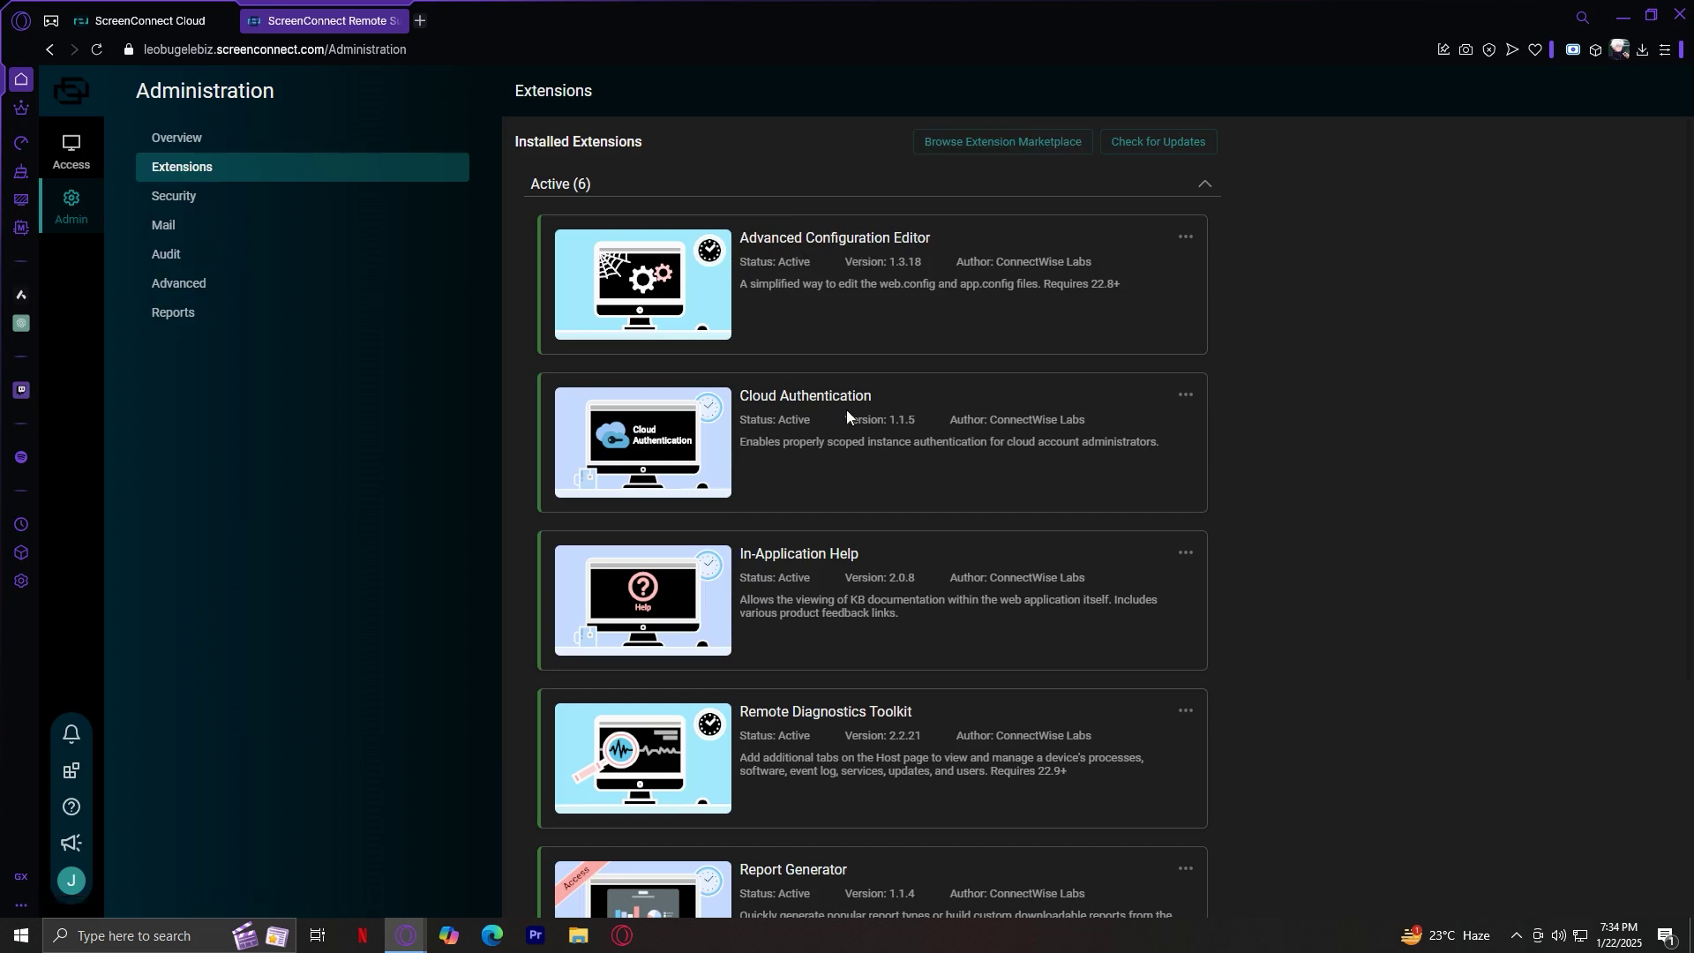
scroll(851, 562, "down", 3)
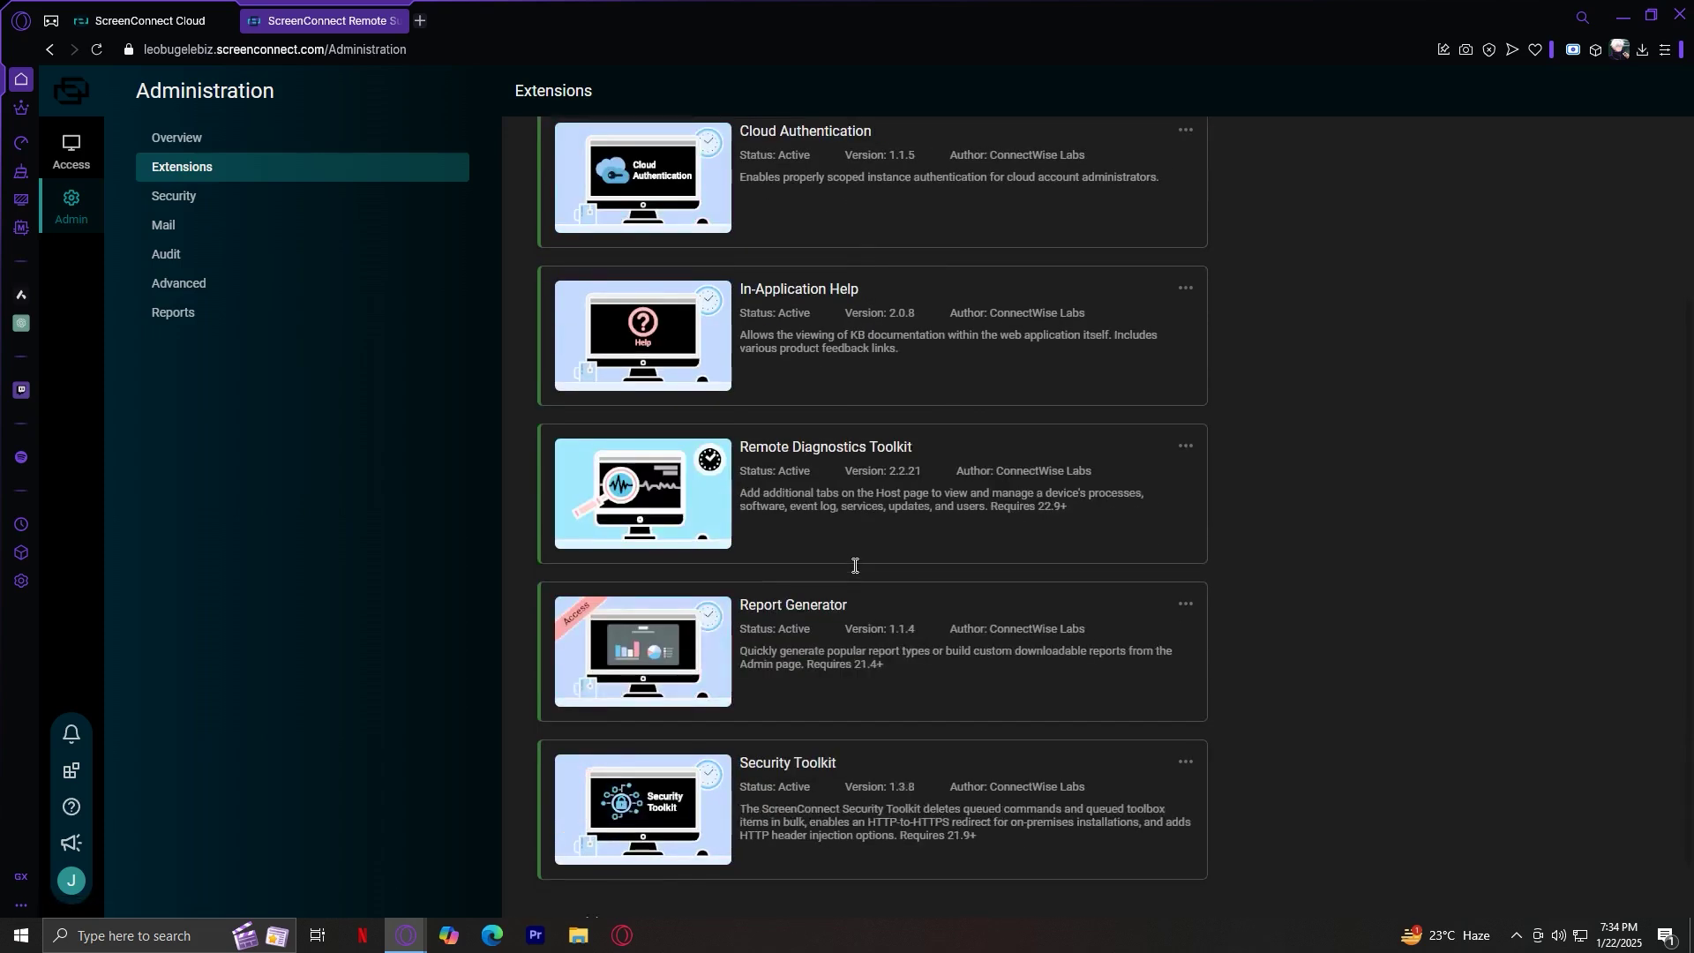
scroll(854, 567, "up", 3)
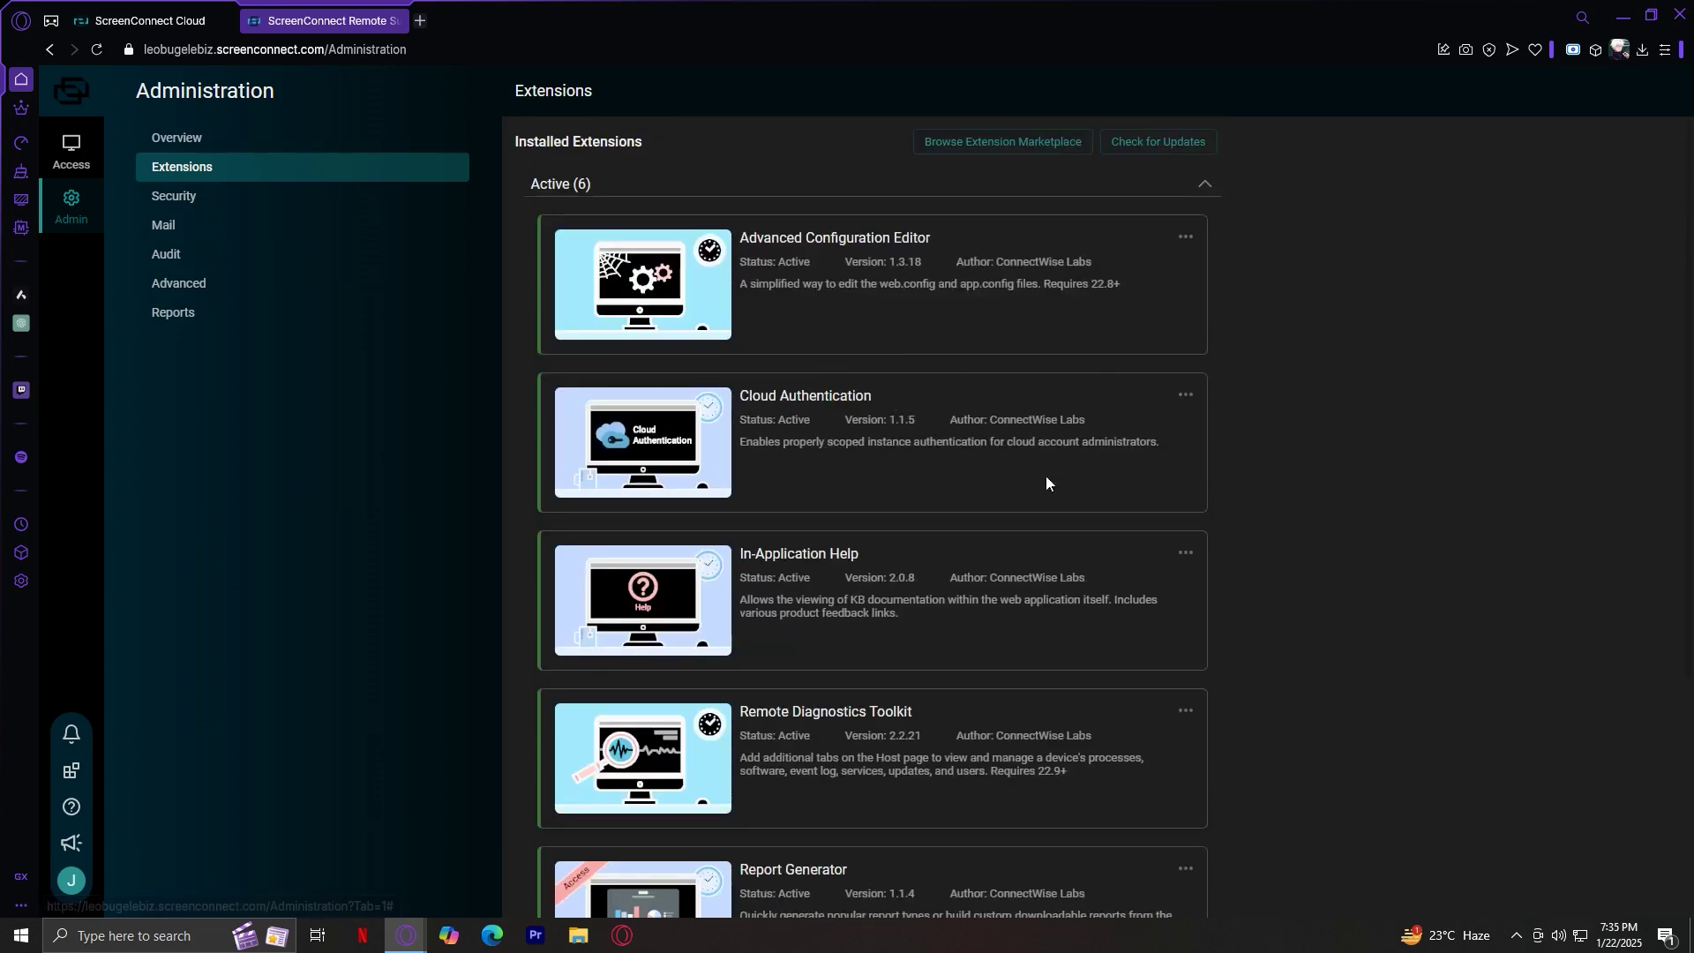
scroll(1013, 528, "down", 1)
scroll(1013, 527, "down", 3)
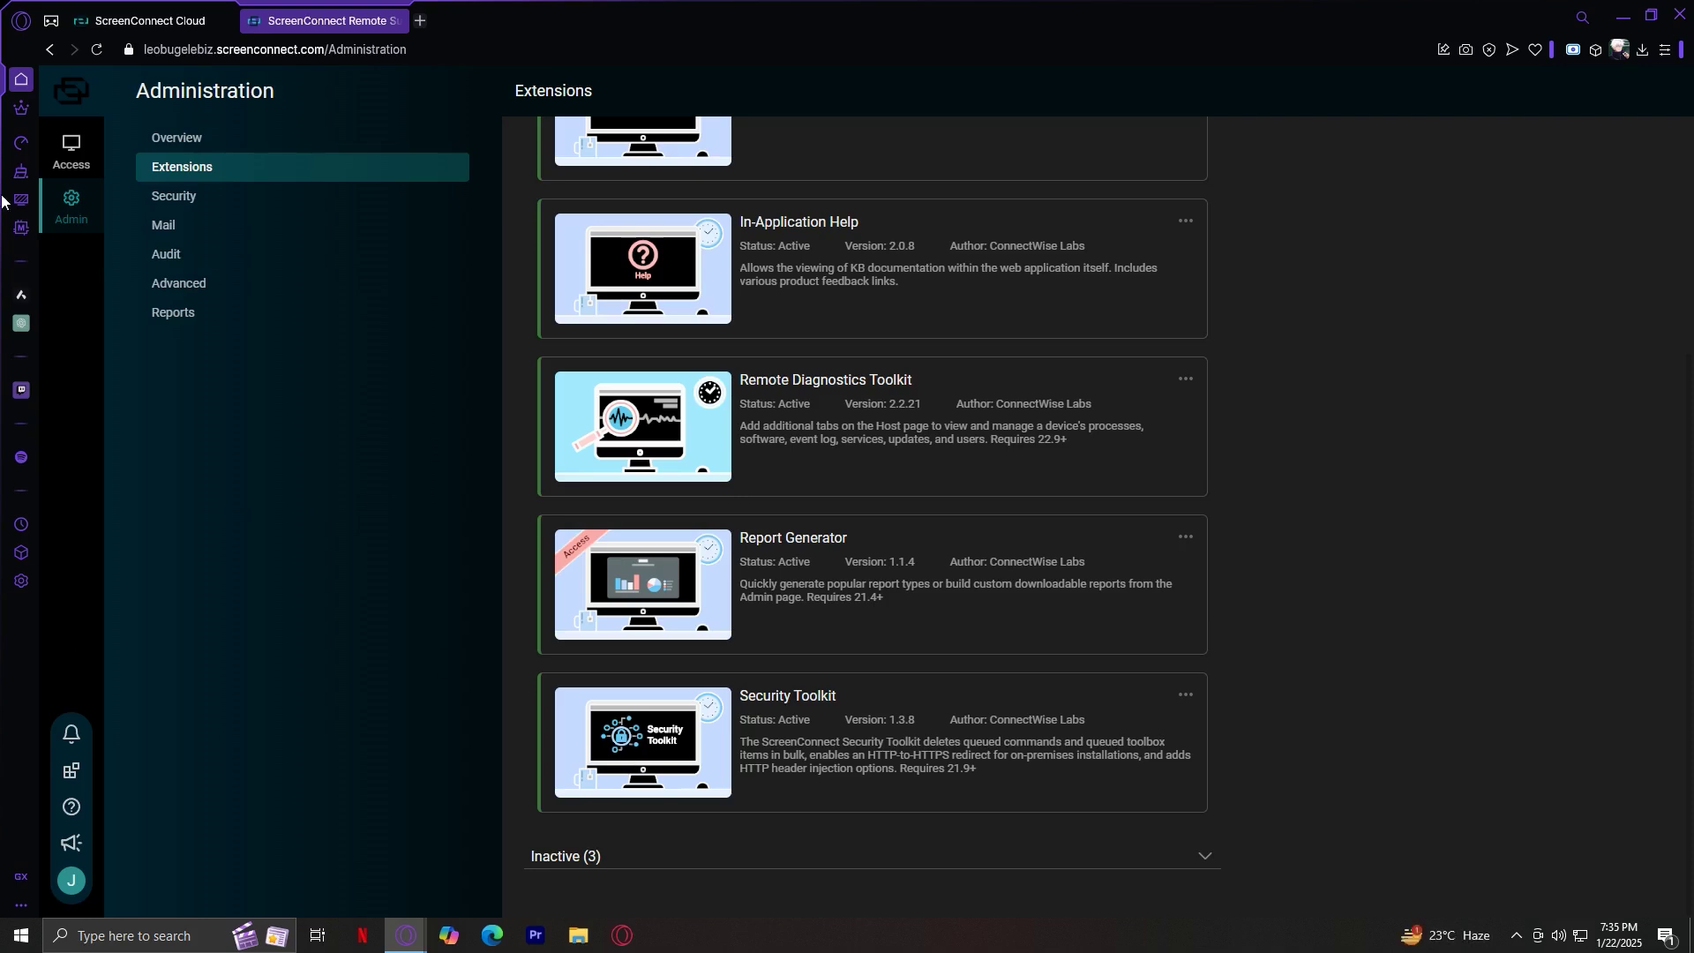
left_click(250, 202)
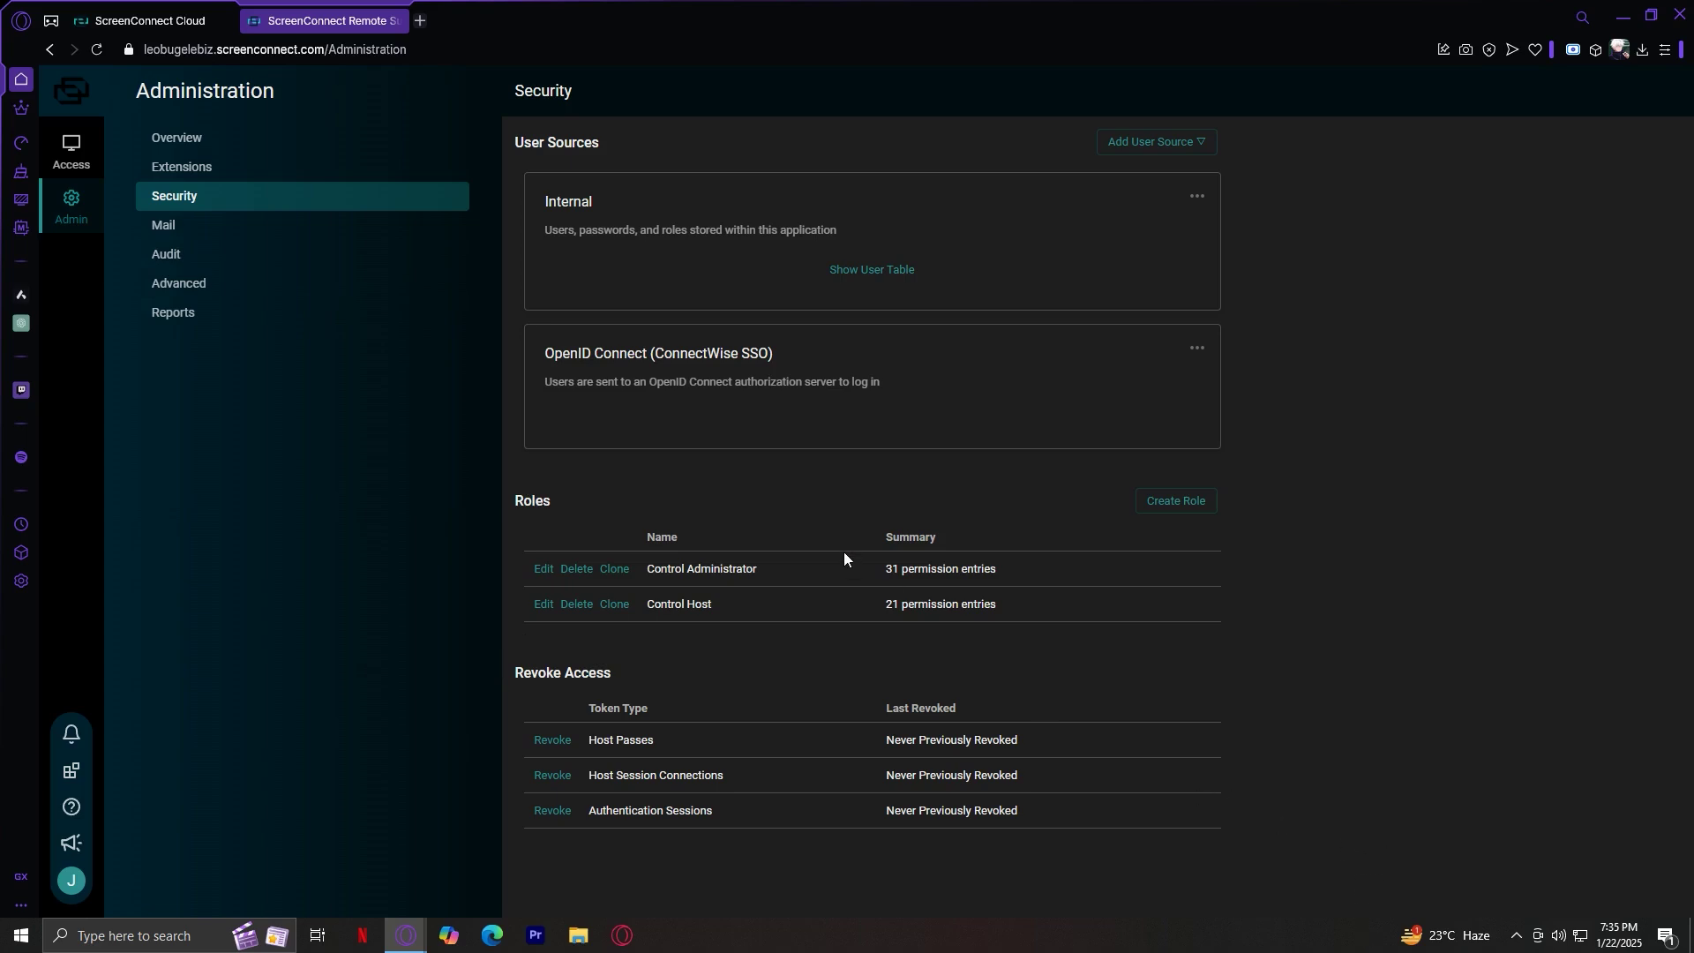
left_click(163, 220)
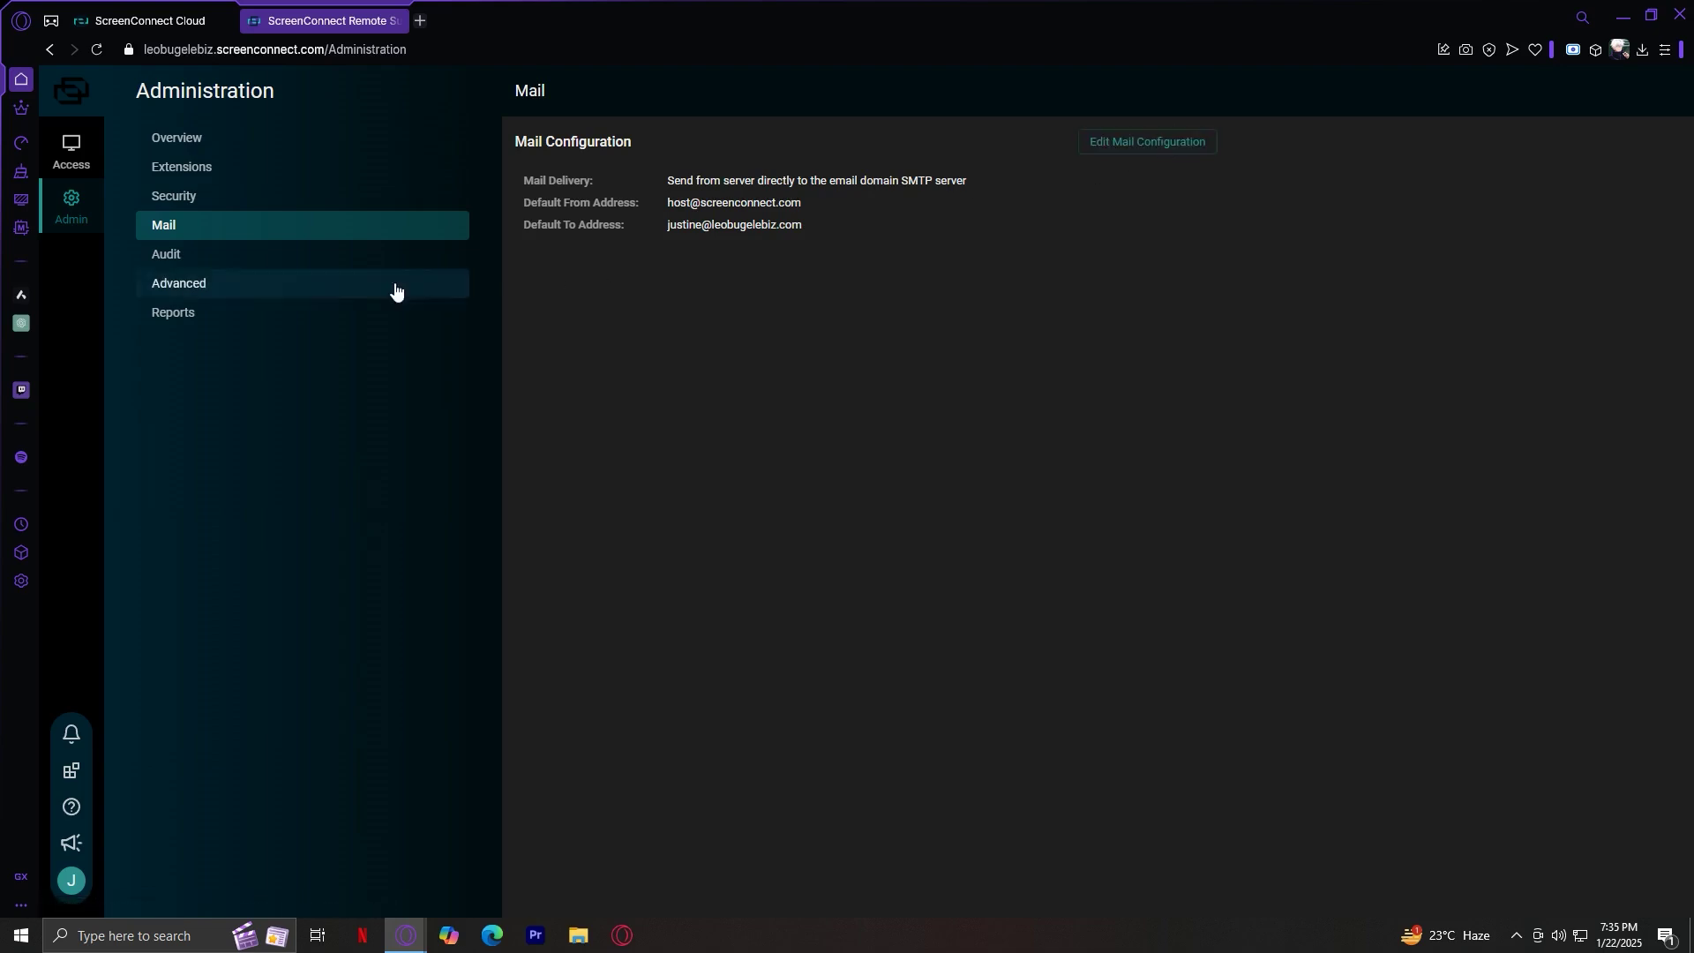
- Query the audit log to list the two recent login attempts, then go to Advanced settings
left_click(270, 263)
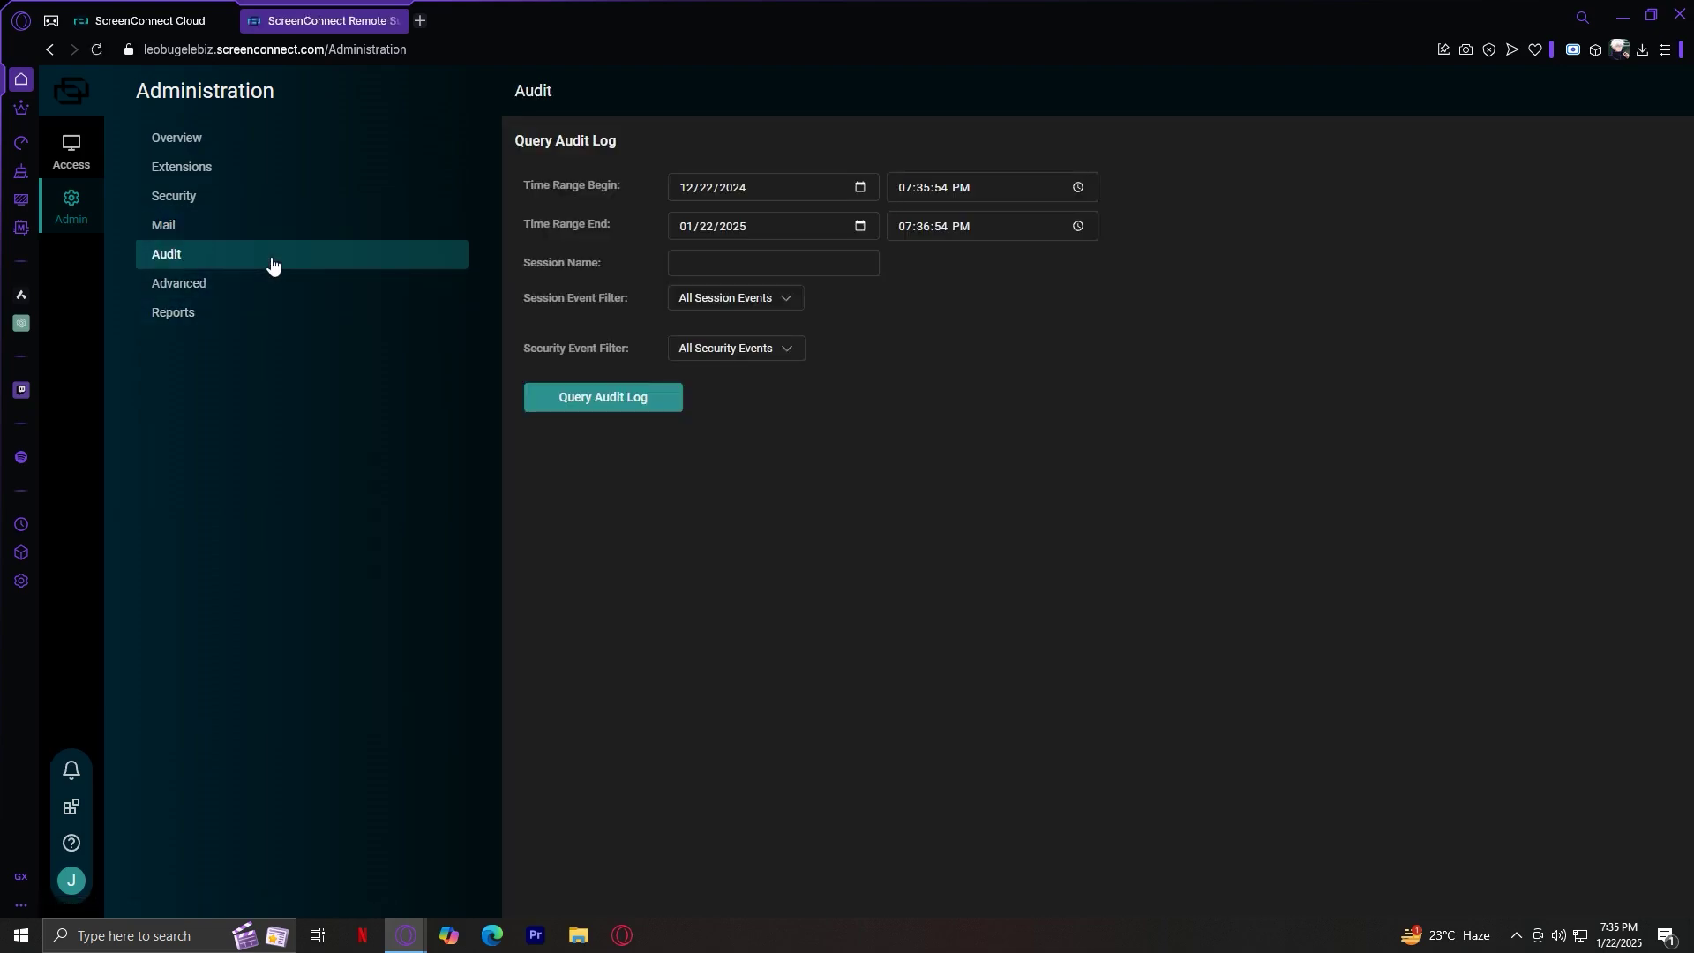
left_click(652, 405)
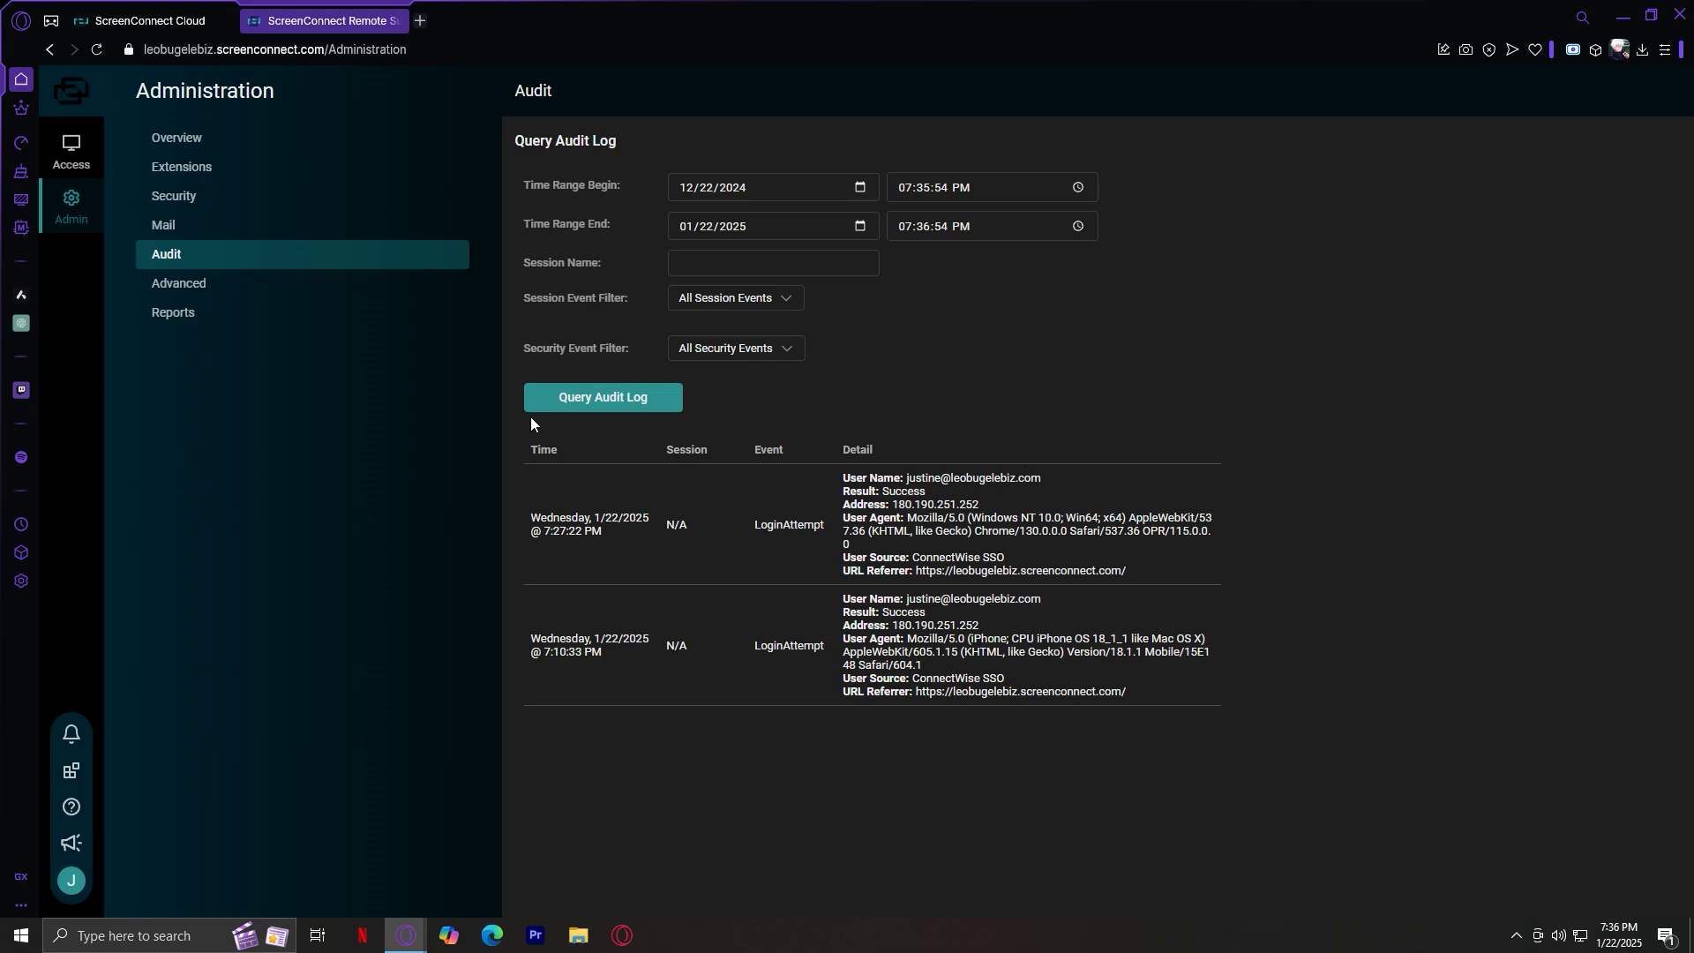
left_click(307, 277)
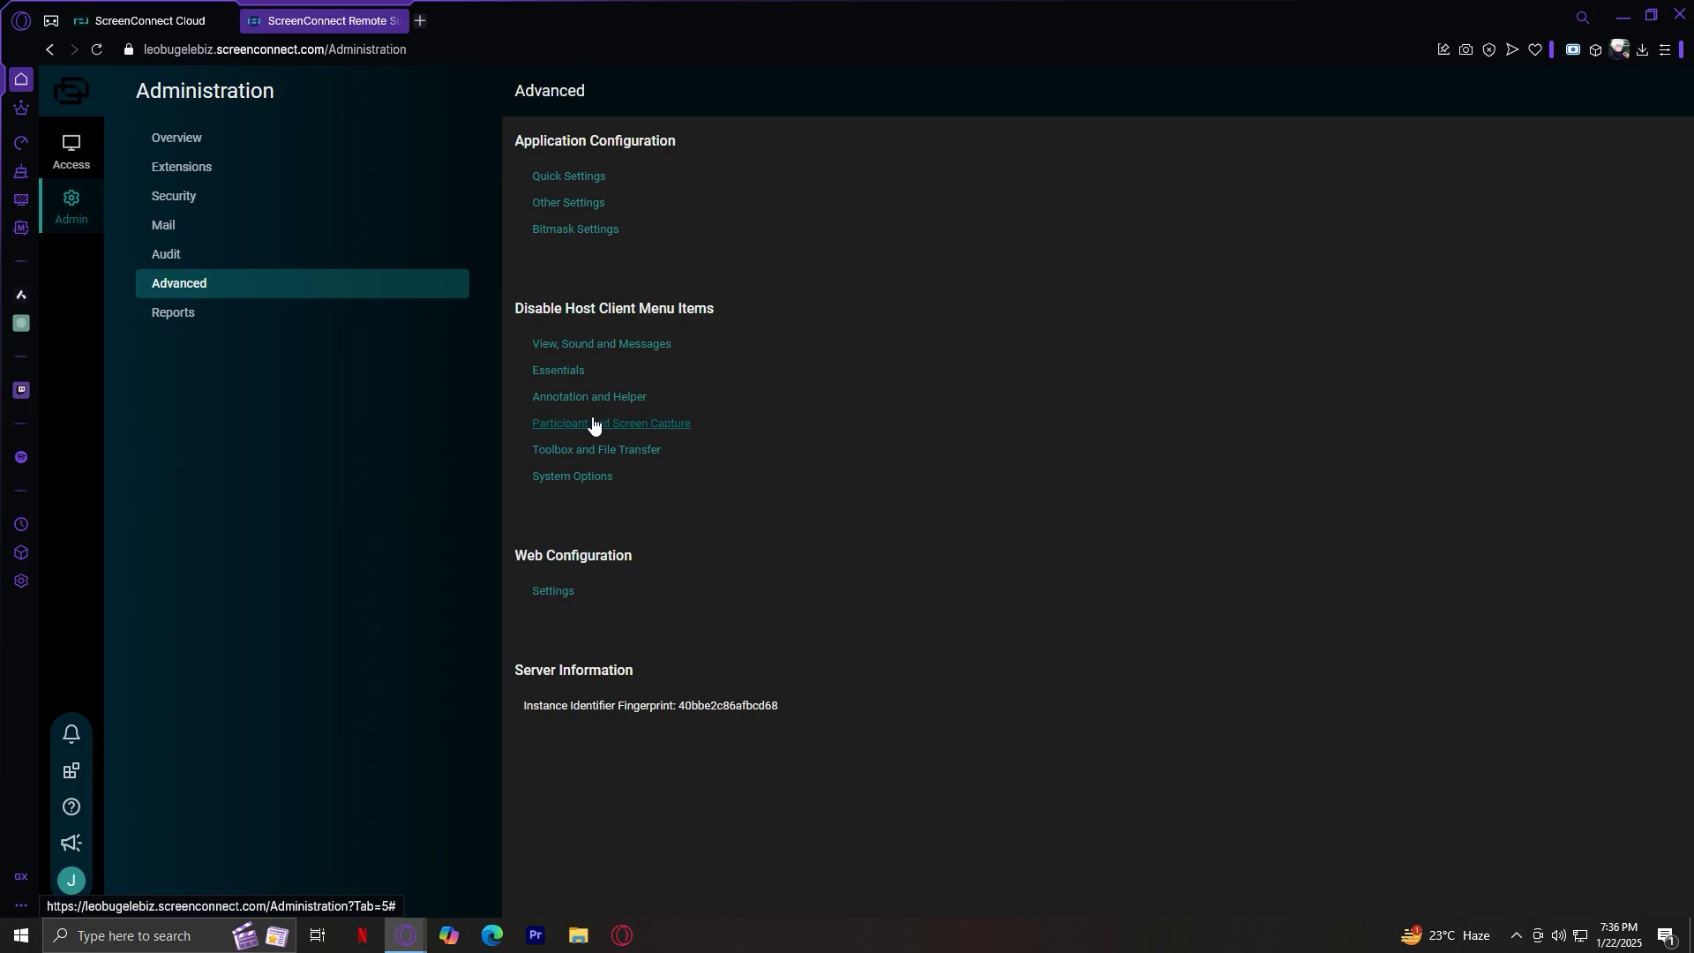
- Show the Reports page listing Deleted Sessions, Access Session Uptime and Host Connections
left_click(215, 320)
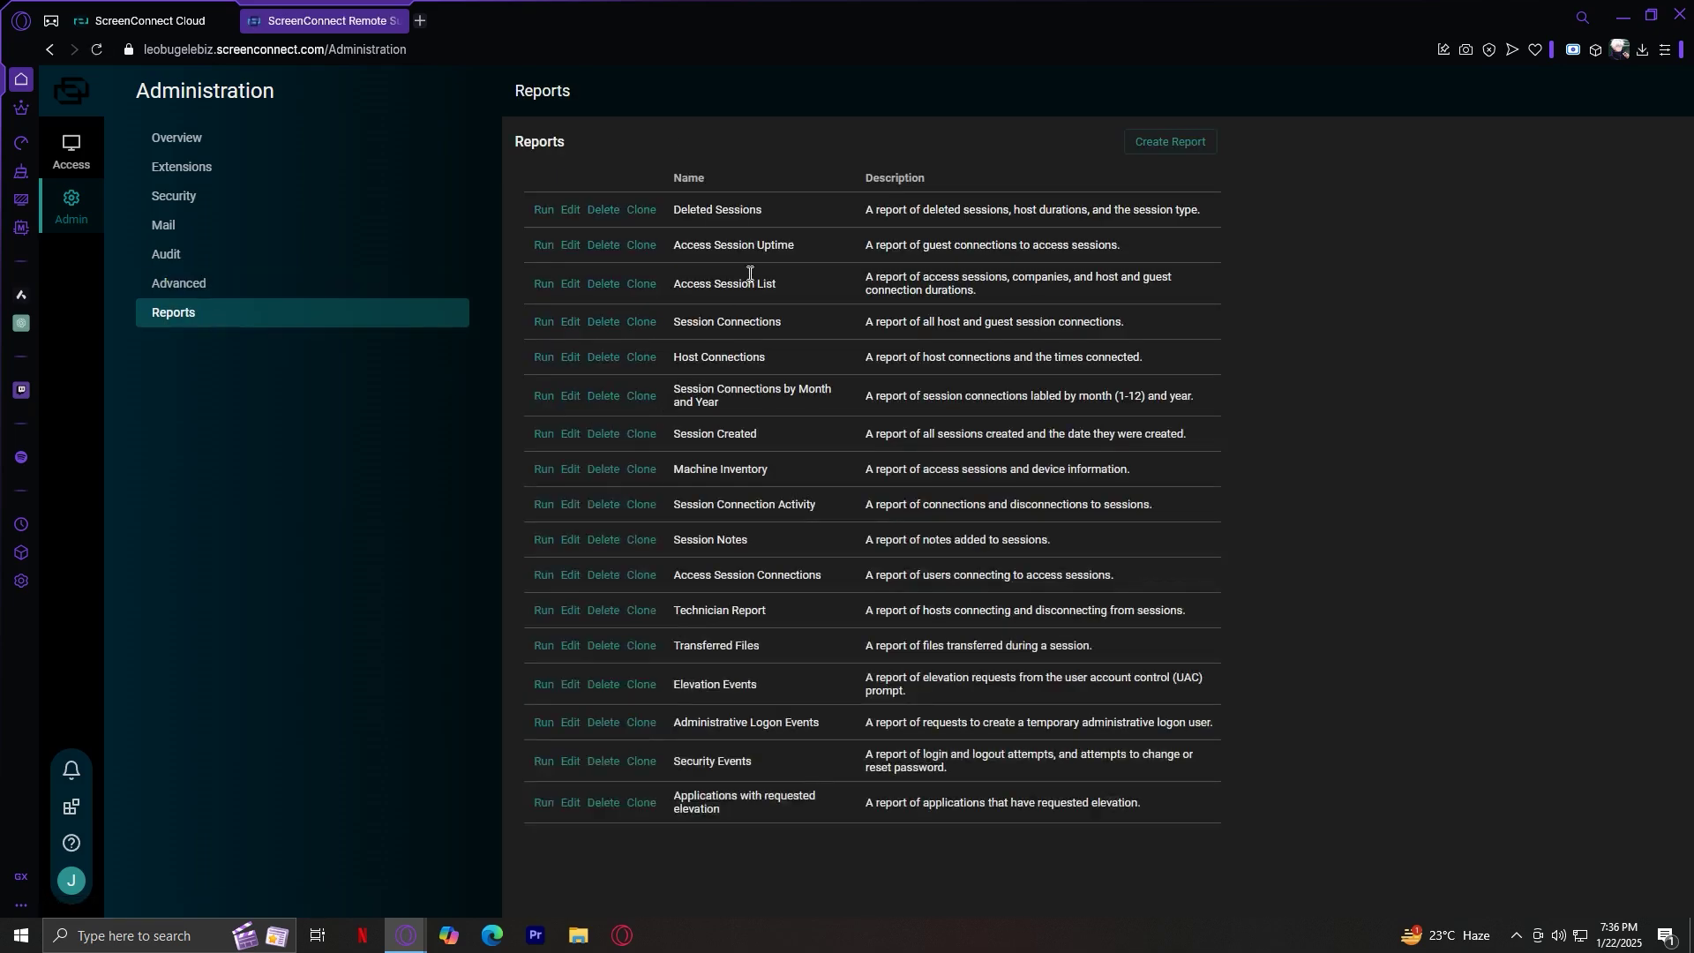